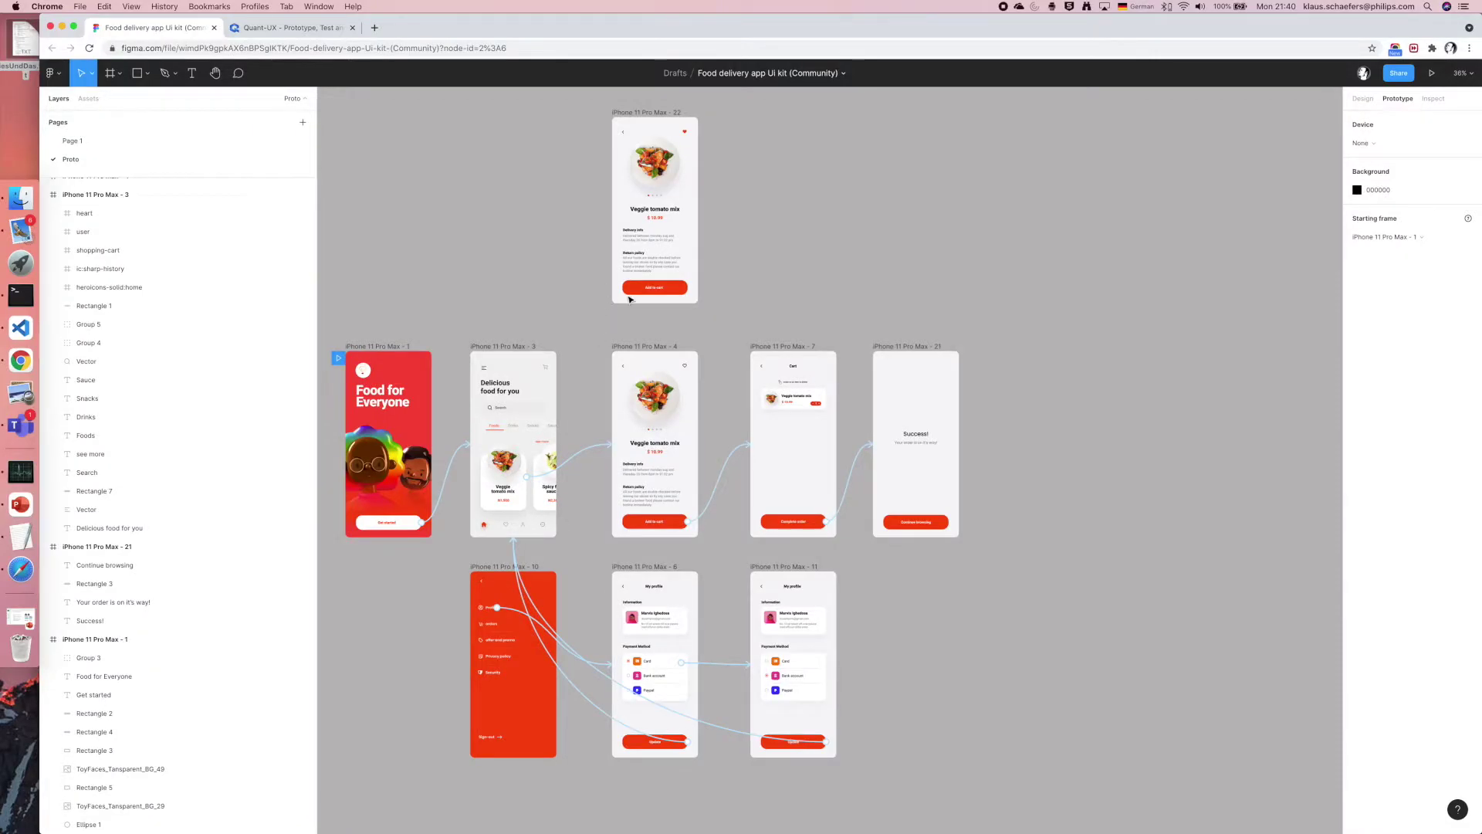
# Step: Check the food delivery file's Design and Prototype panels and copy the file's web address
pyautogui.click(1368, 98)
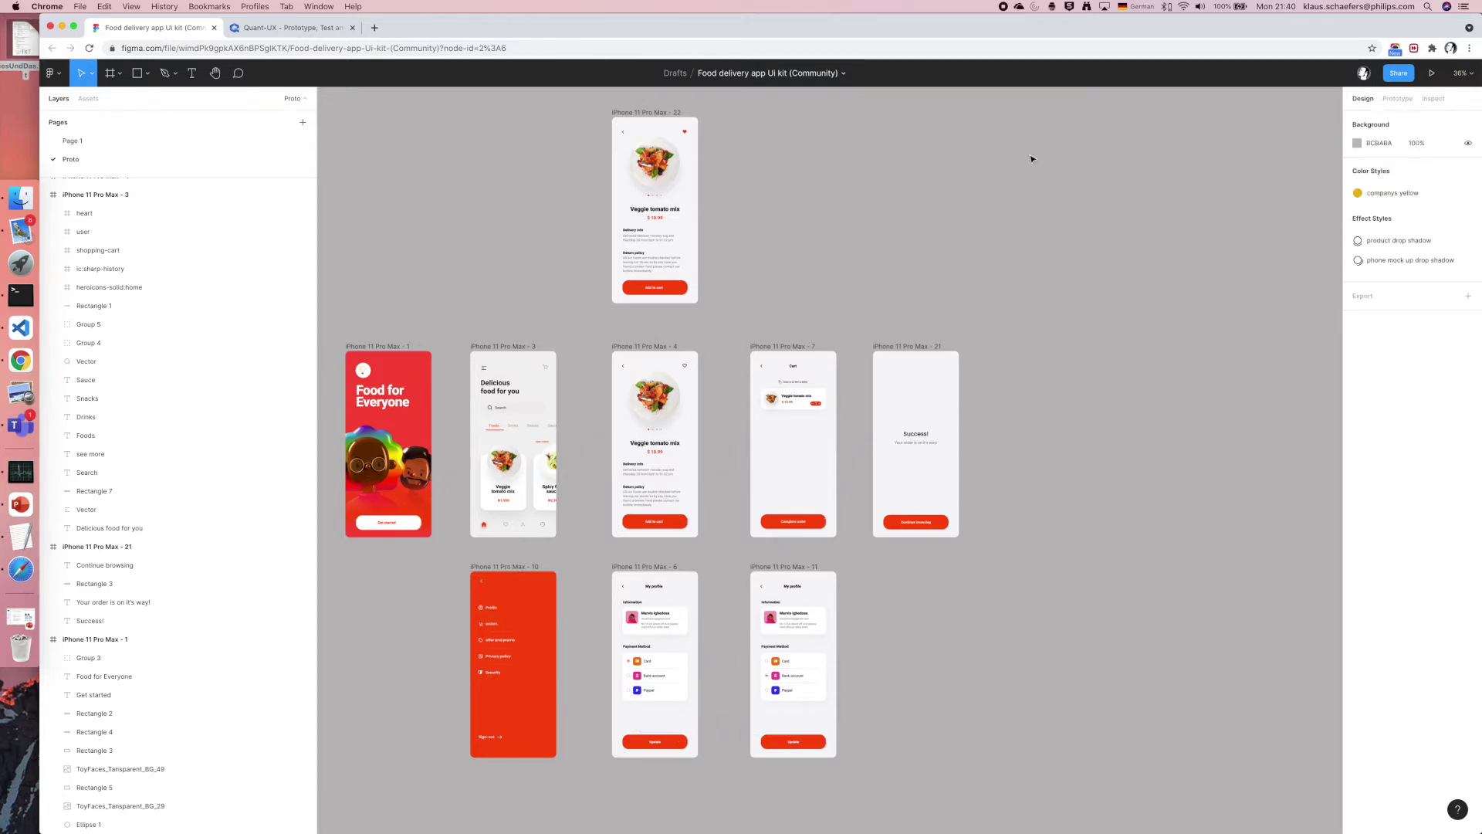
pyautogui.click(1398, 99)
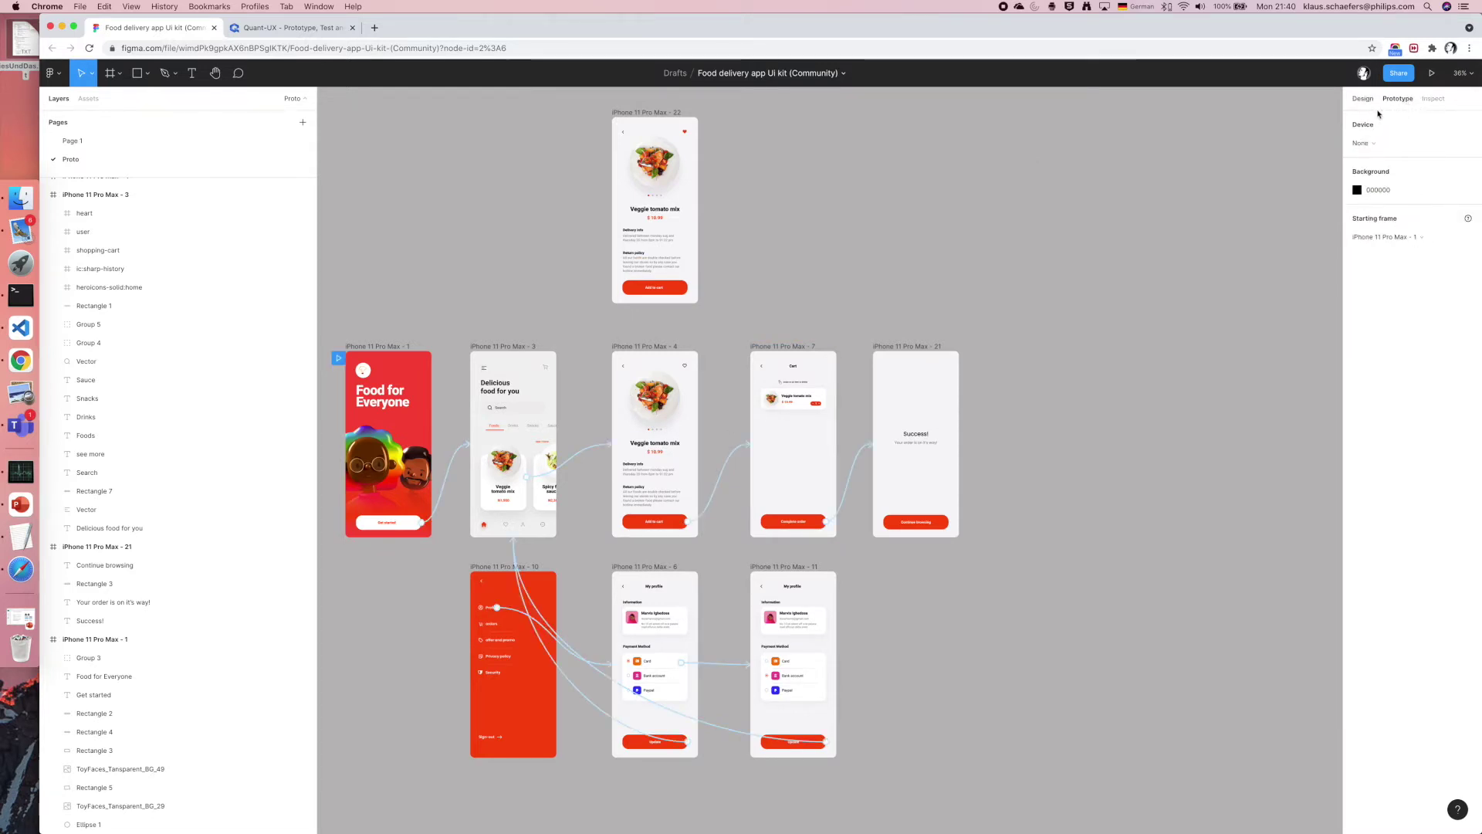
pyautogui.click(374, 47)
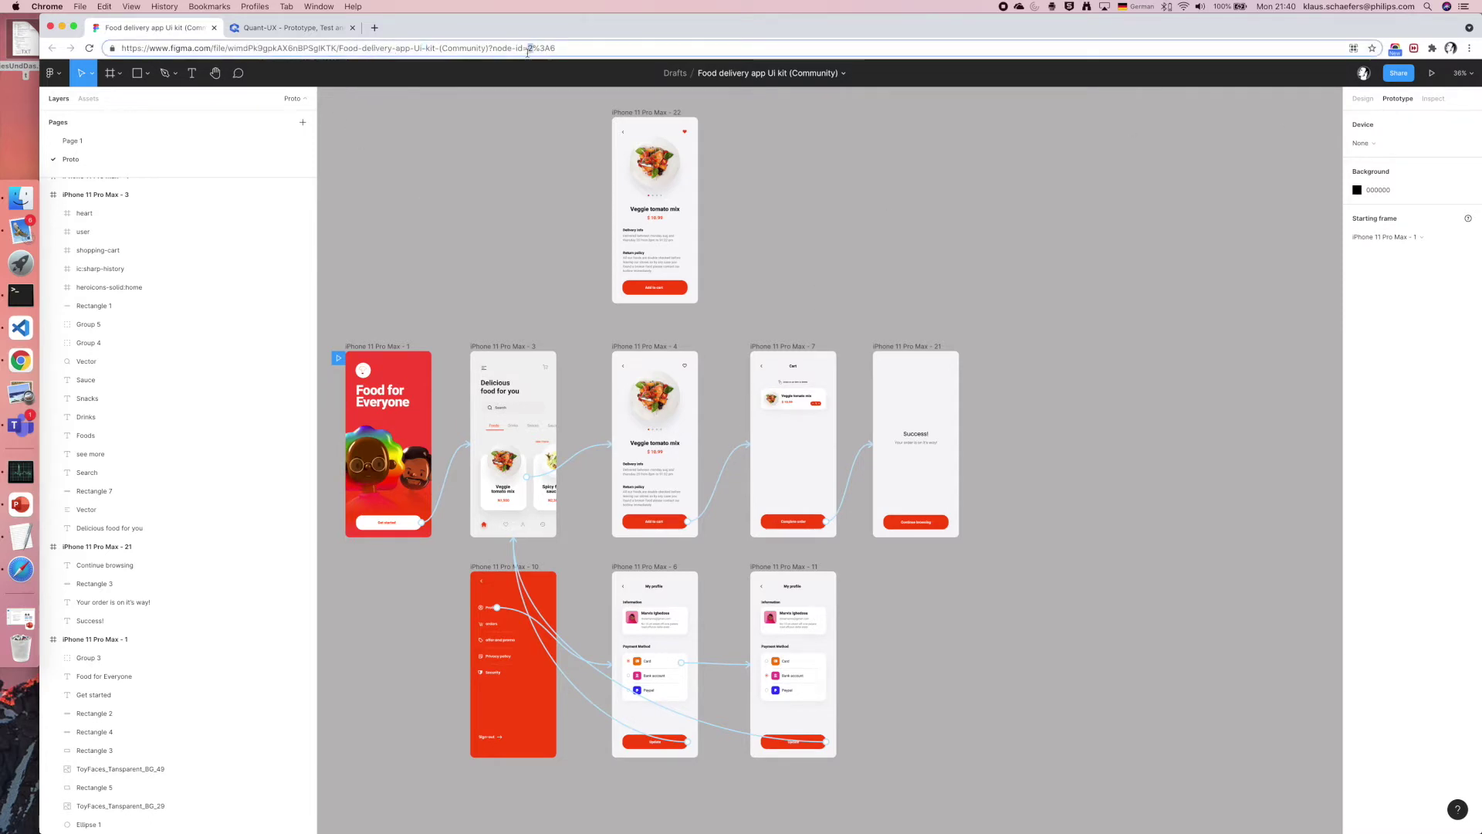
pyautogui.press('super+a')
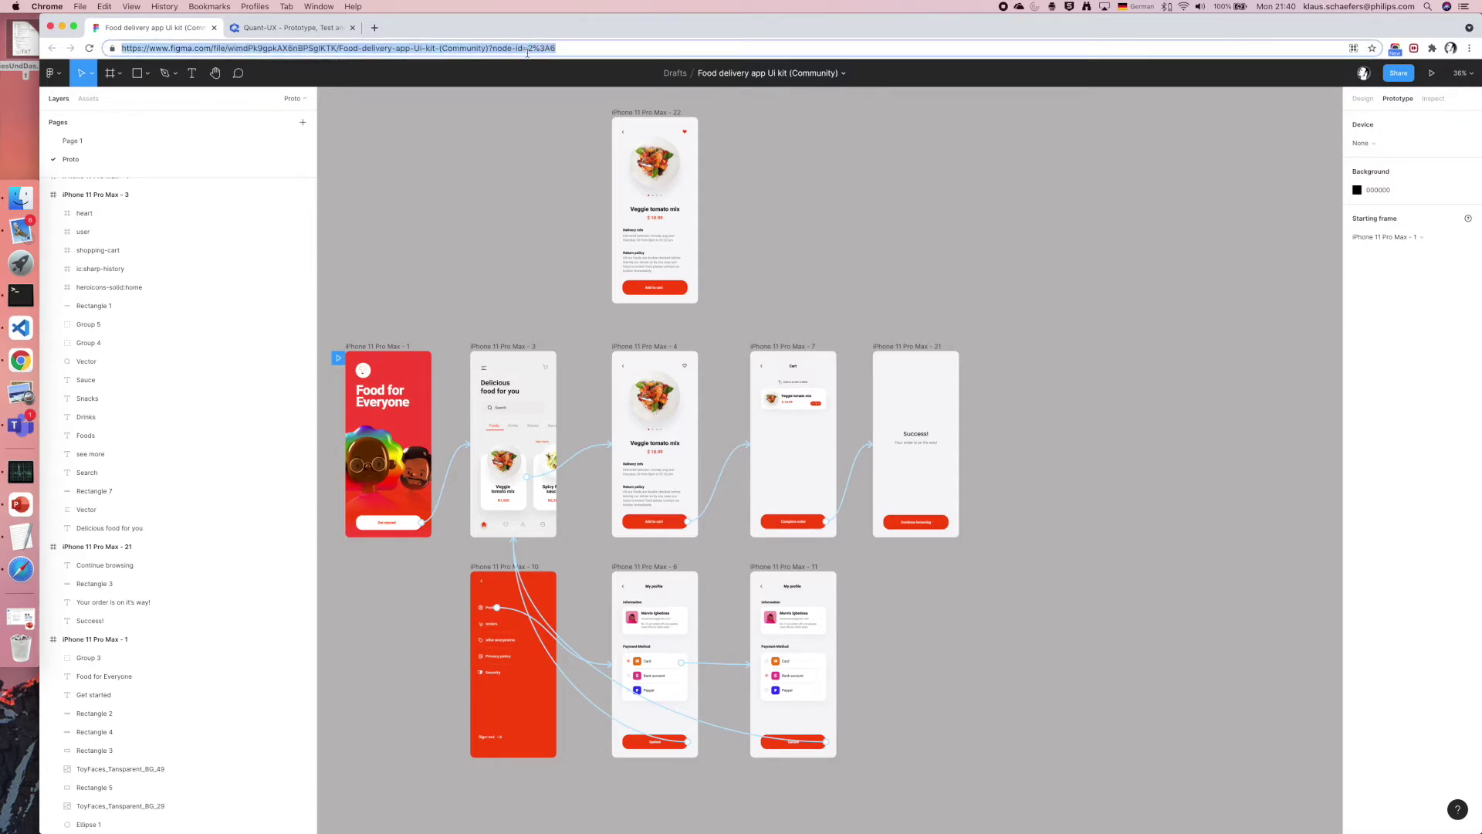
pyautogui.click(284, 28)
# Step: Create a new Quant-UX prototype named 'Food Delivery App'
pyautogui.click(498, 255)
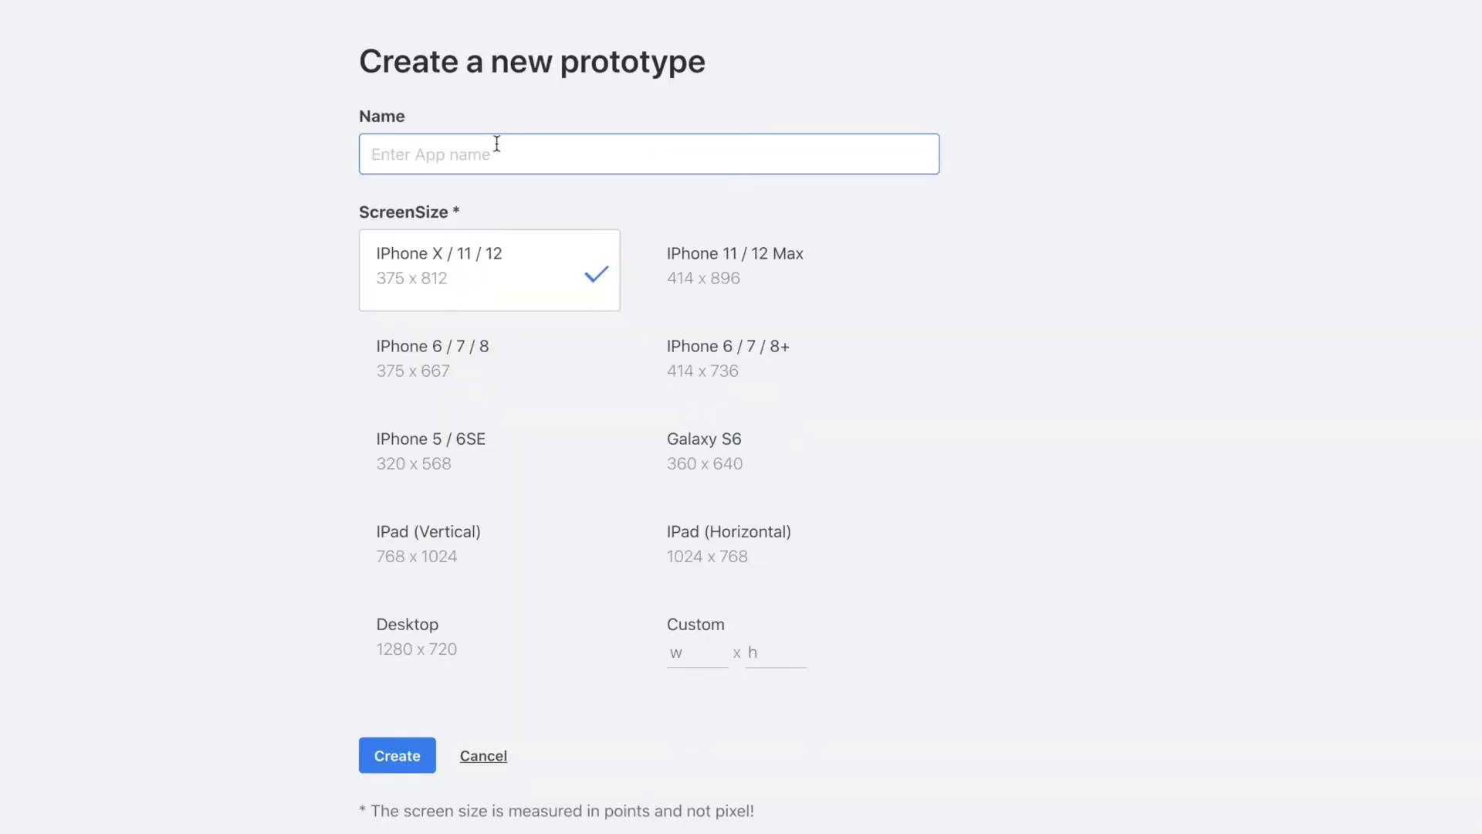
pyautogui.write('Food Delivery App')
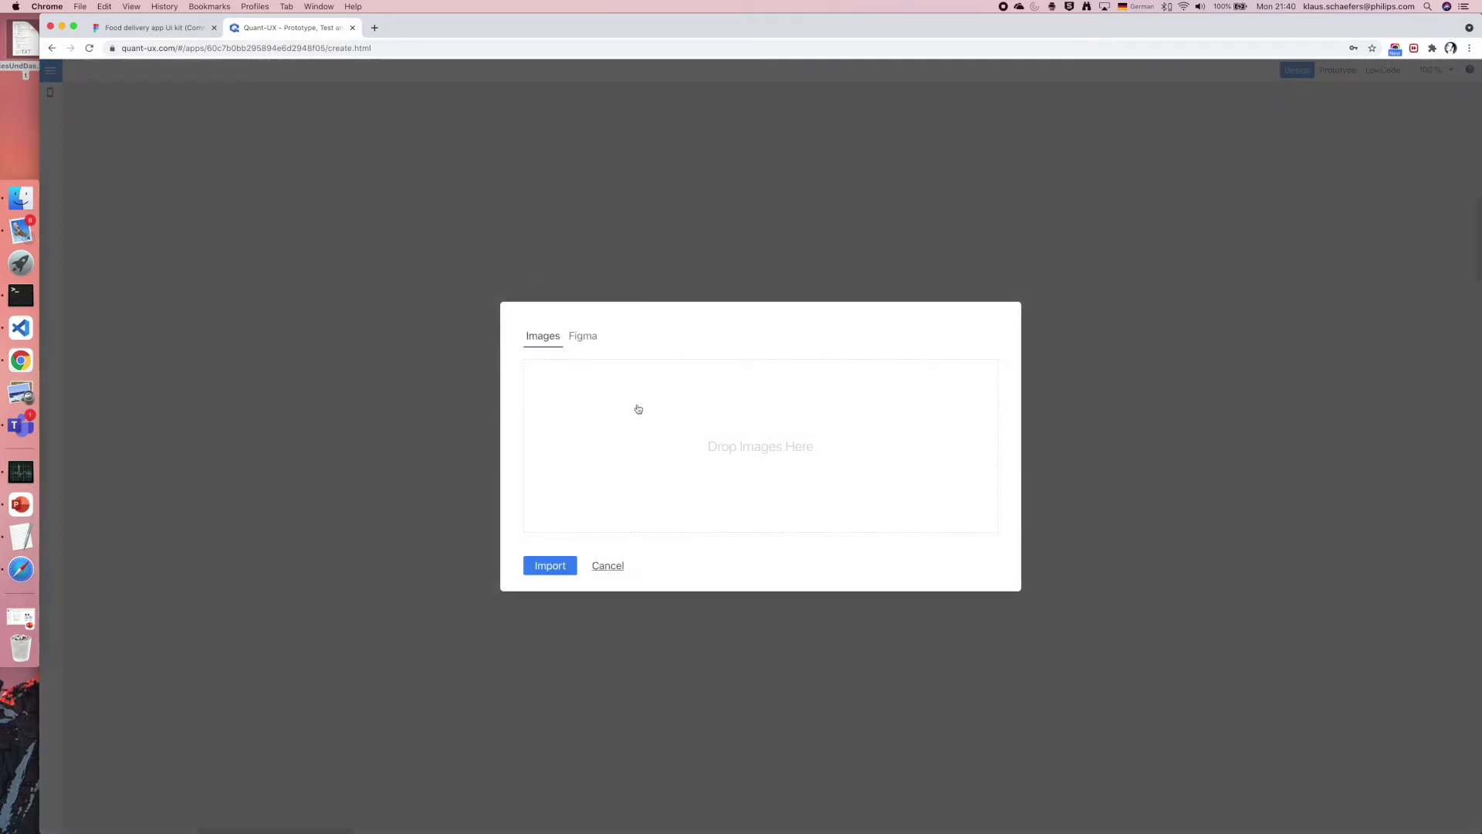
# Step: Import the Proto page from the pasted Figma file URL using the Figma source
pyautogui.click(585, 336)
pyautogui.doubleClick(439, 417)
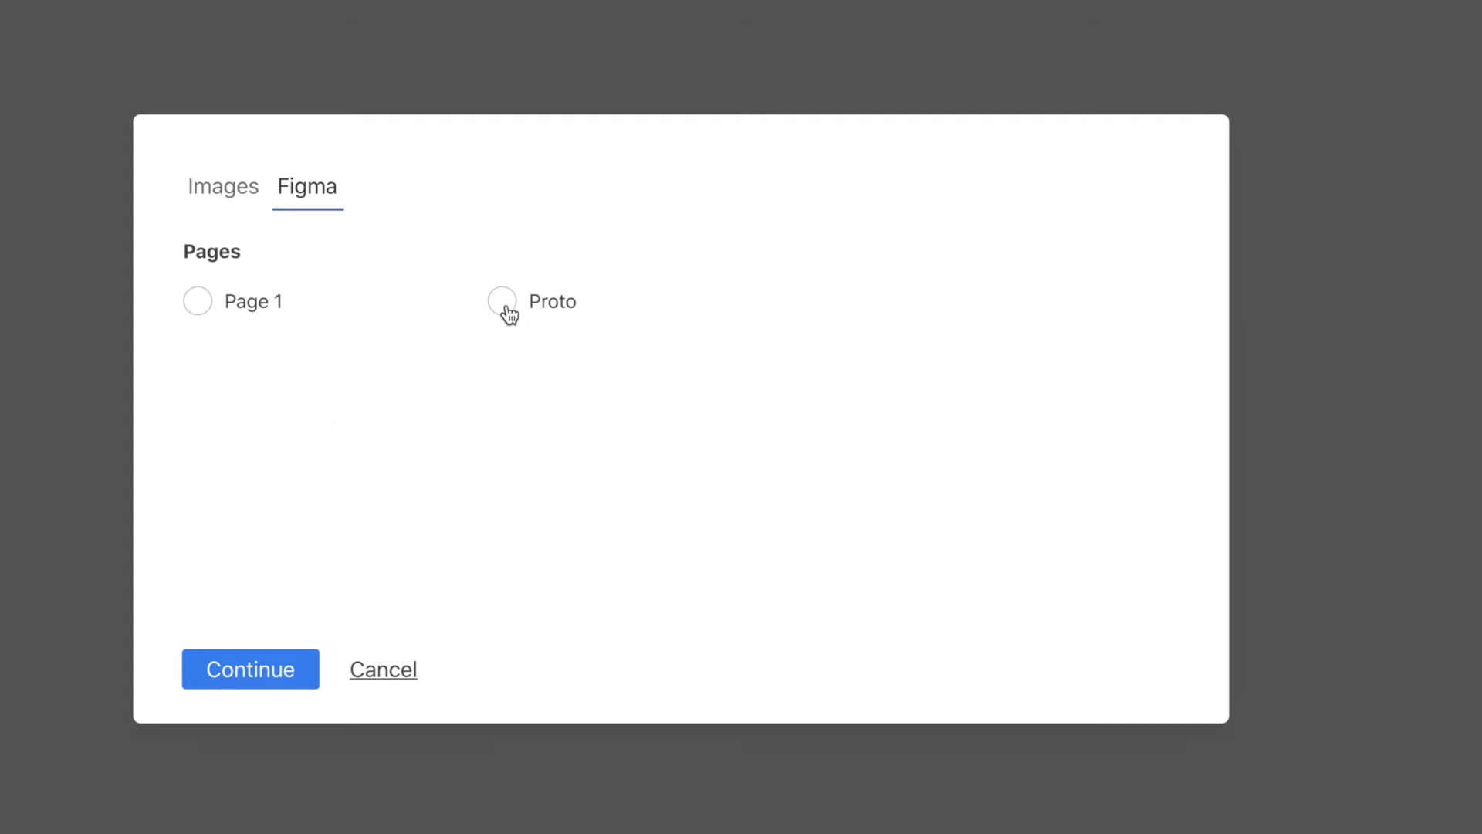
pyautogui.click(503, 305)
pyautogui.click(225, 675)
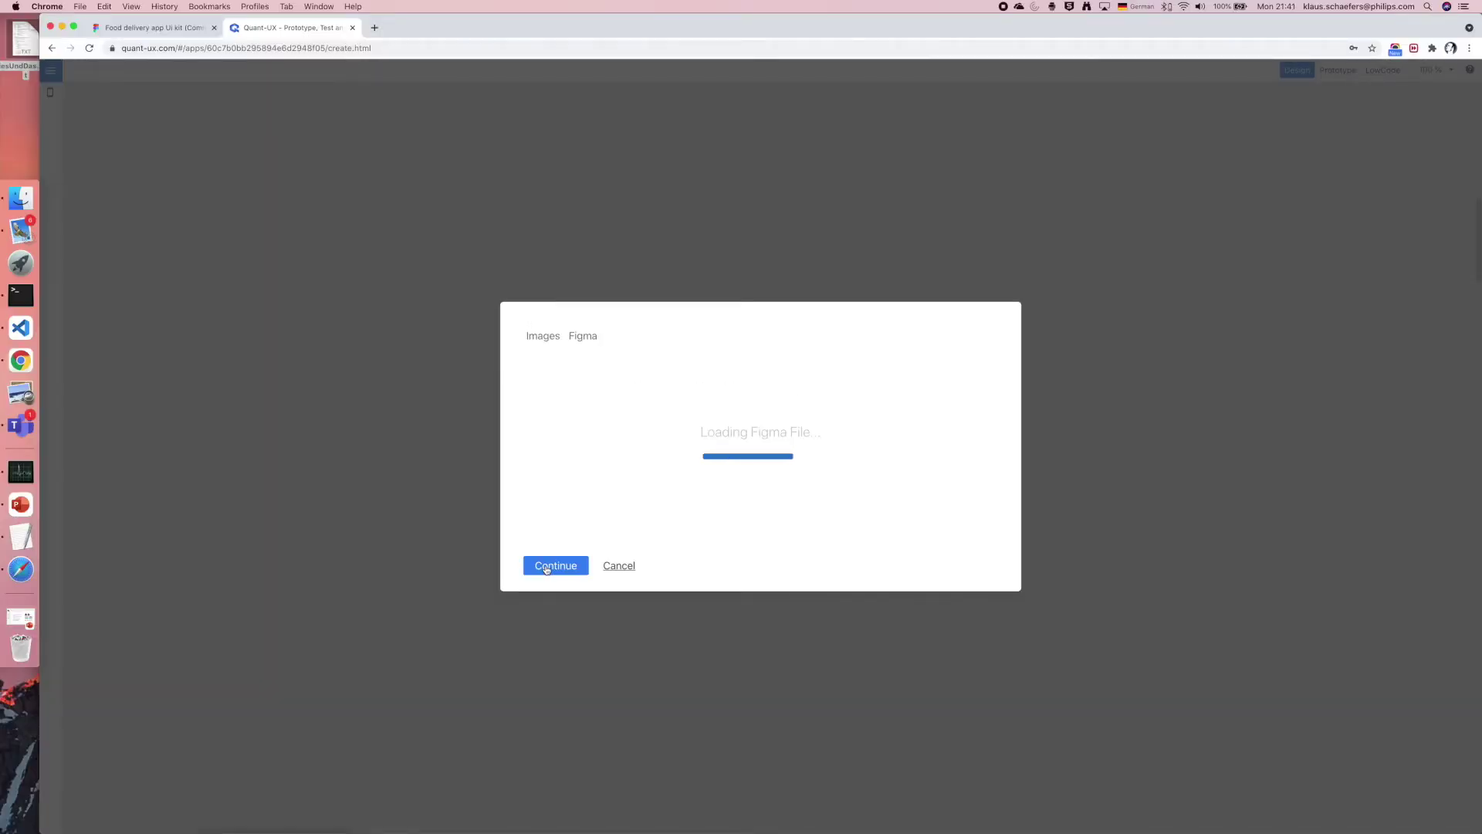
# Step: Scroll through the imported food delivery screens and show the prototype links between them
pyautogui.scroll(-5, 513, 549)
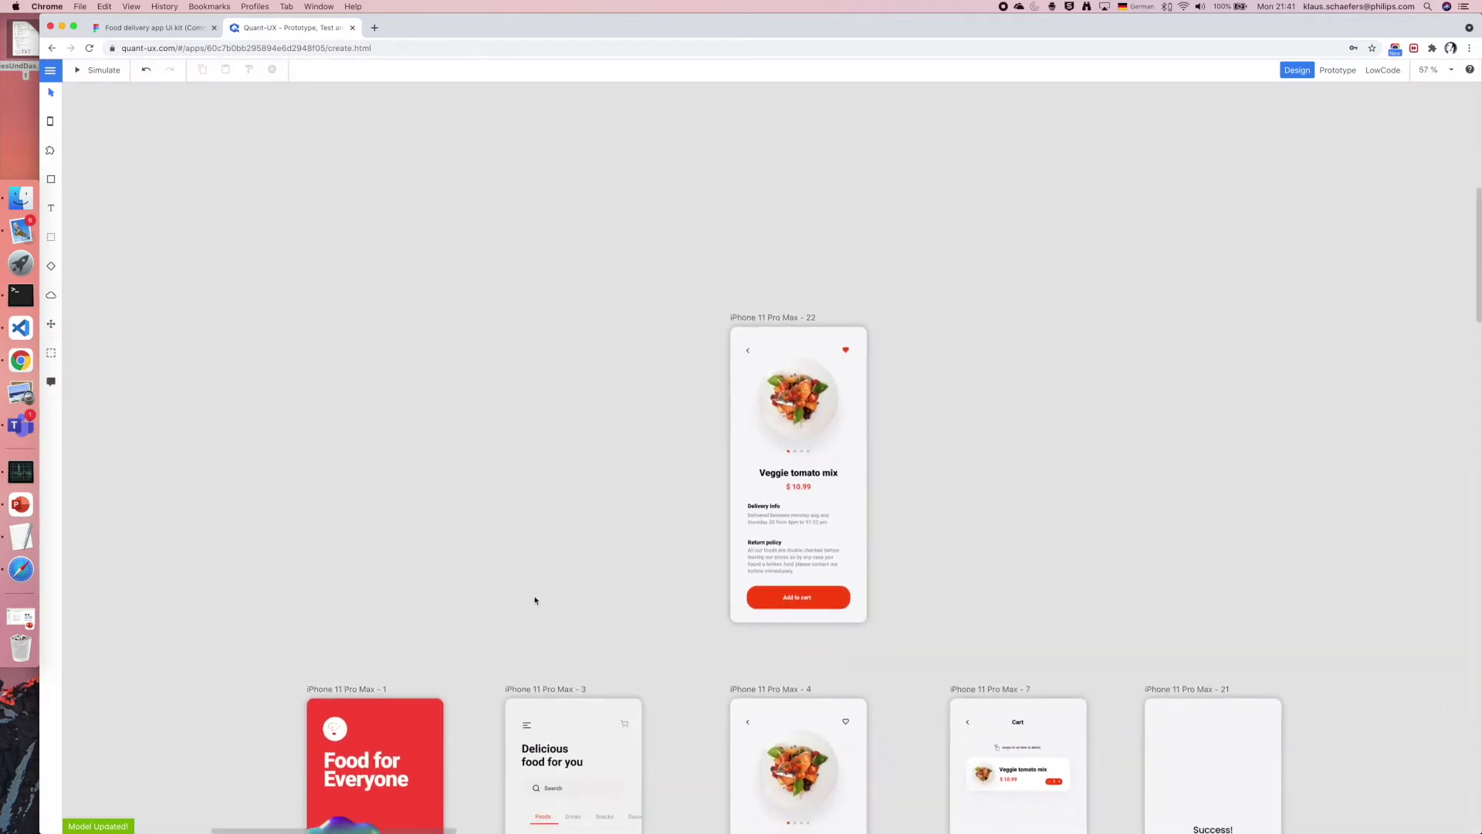
pyautogui.scroll(-5, 535, 600)
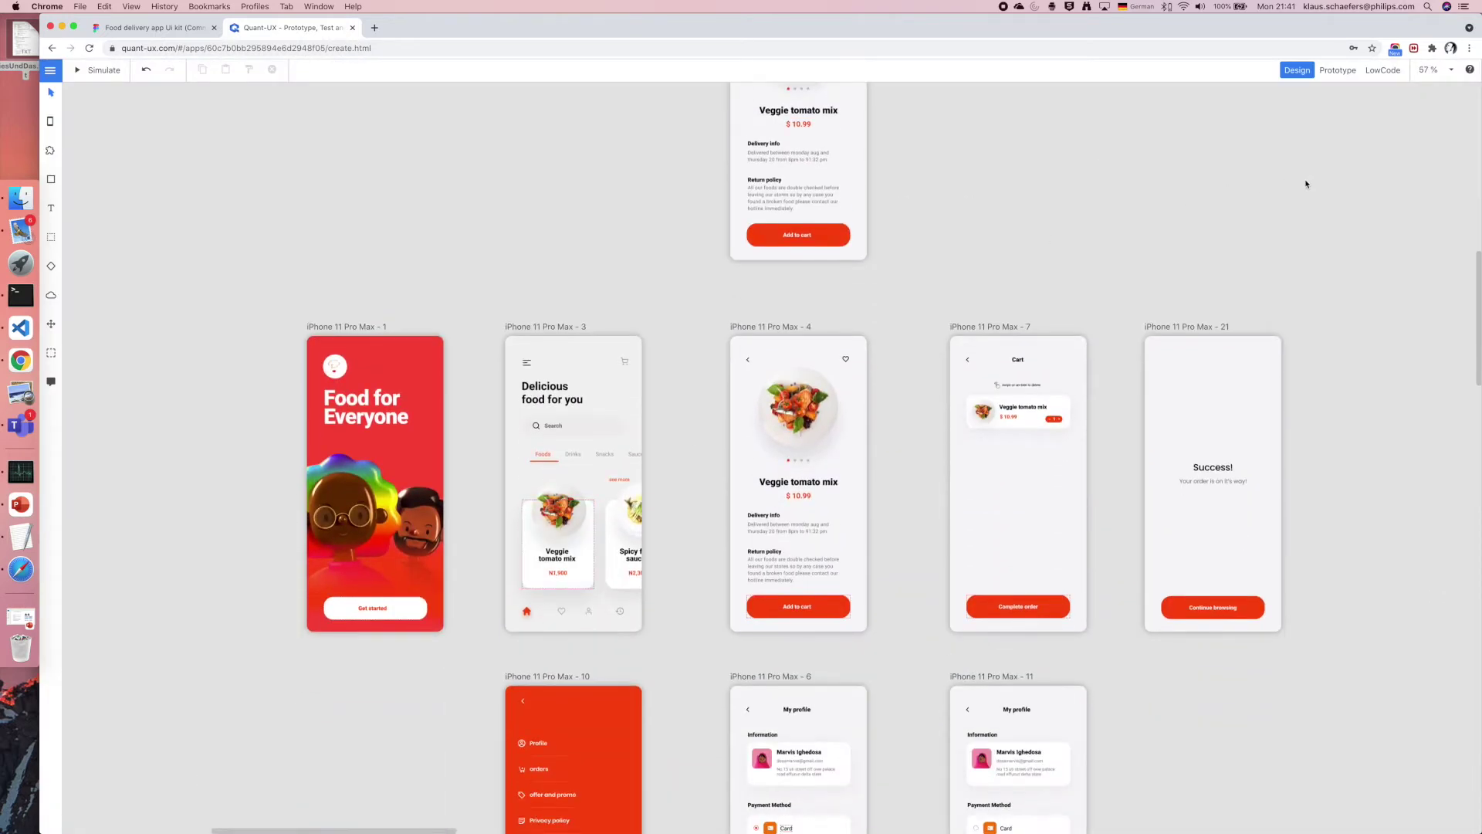
pyautogui.click(1339, 71)
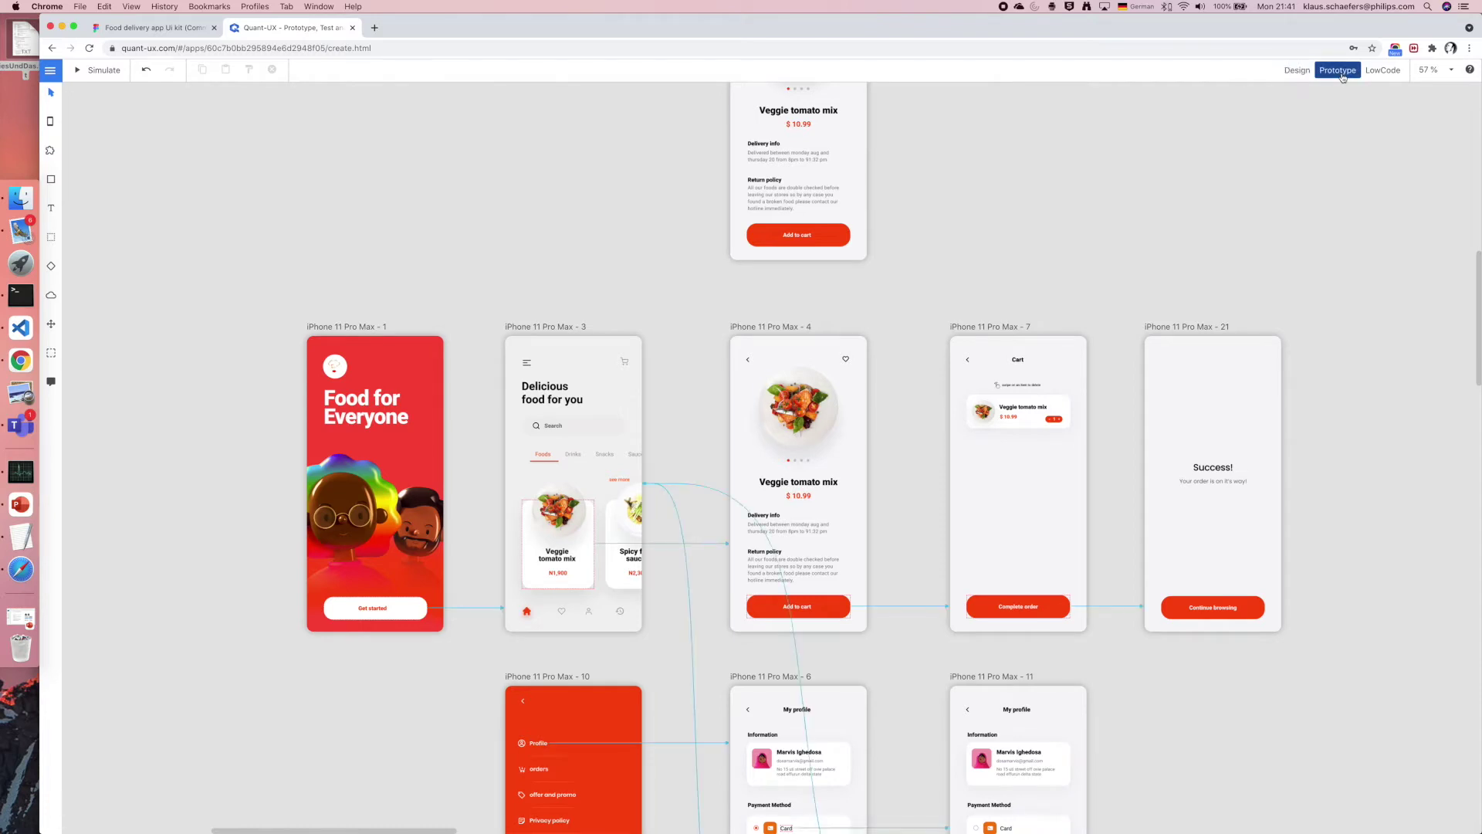
pyautogui.scroll(-1, 566, 501)
pyautogui.scroll(-2, 566, 500)
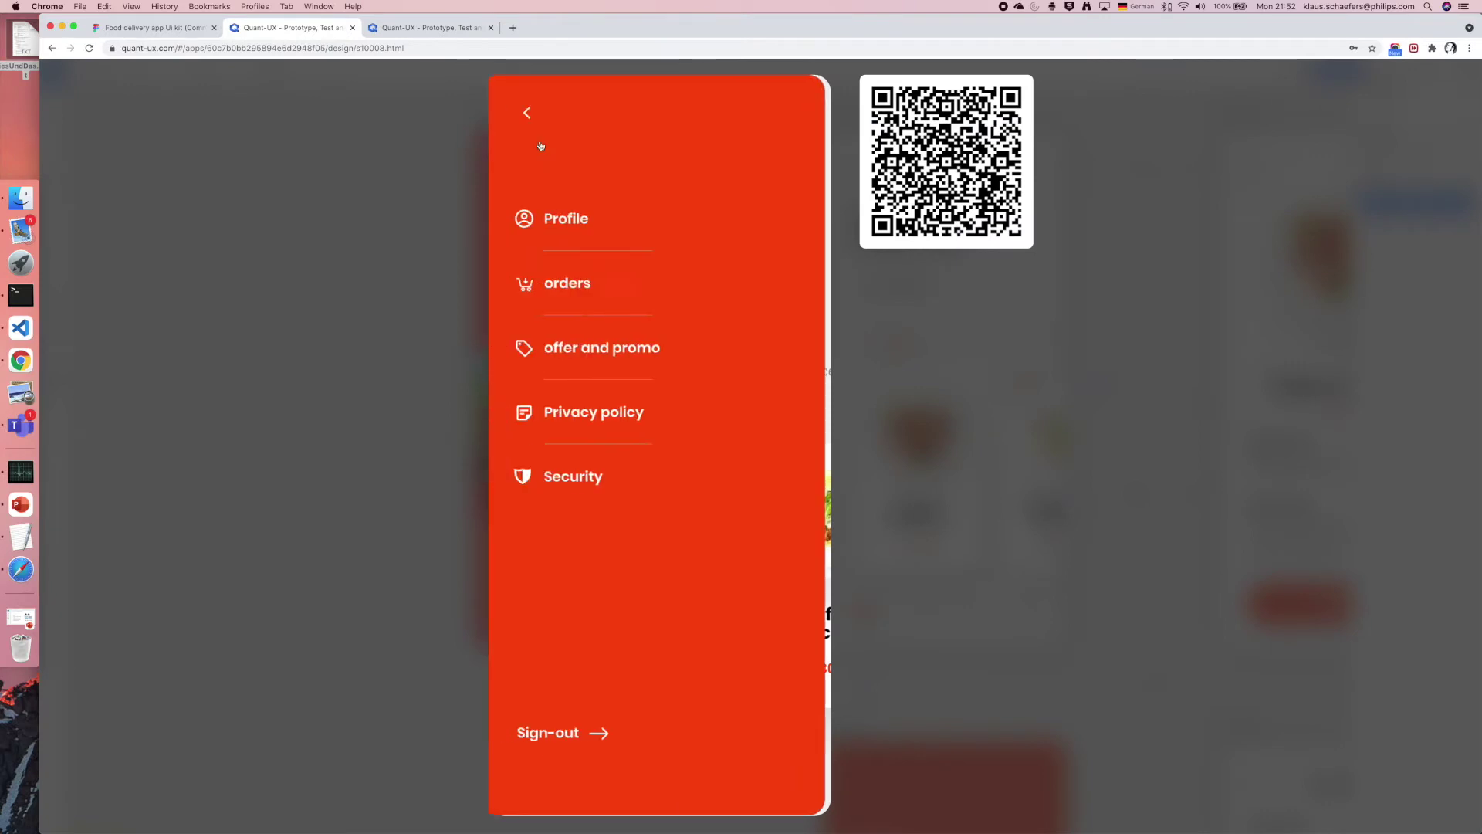
# Step: Choose Bank account as the payment method on the simulator's My profile screen
pyautogui.click(581, 225)
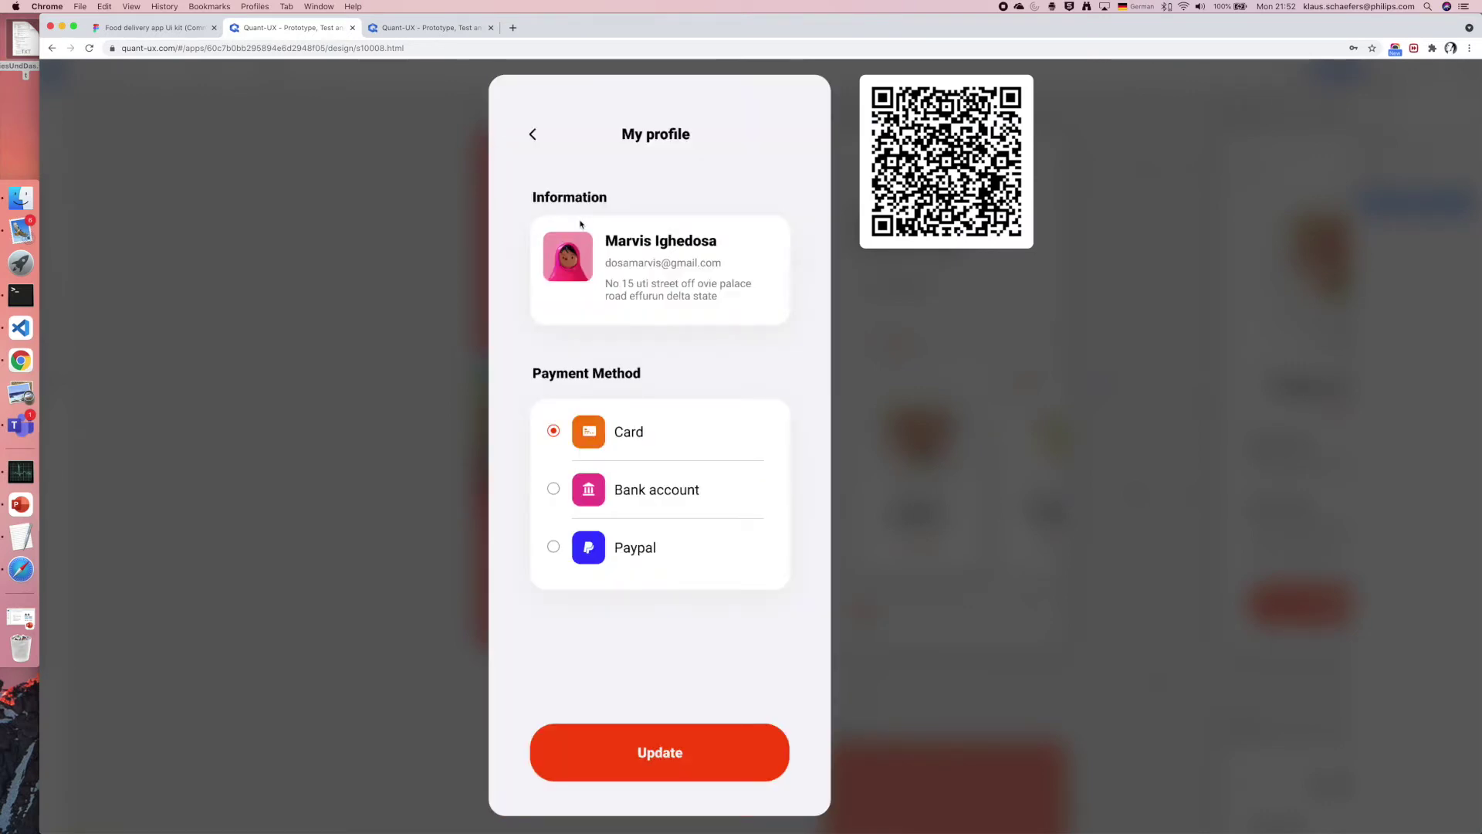
pyautogui.click(657, 495)
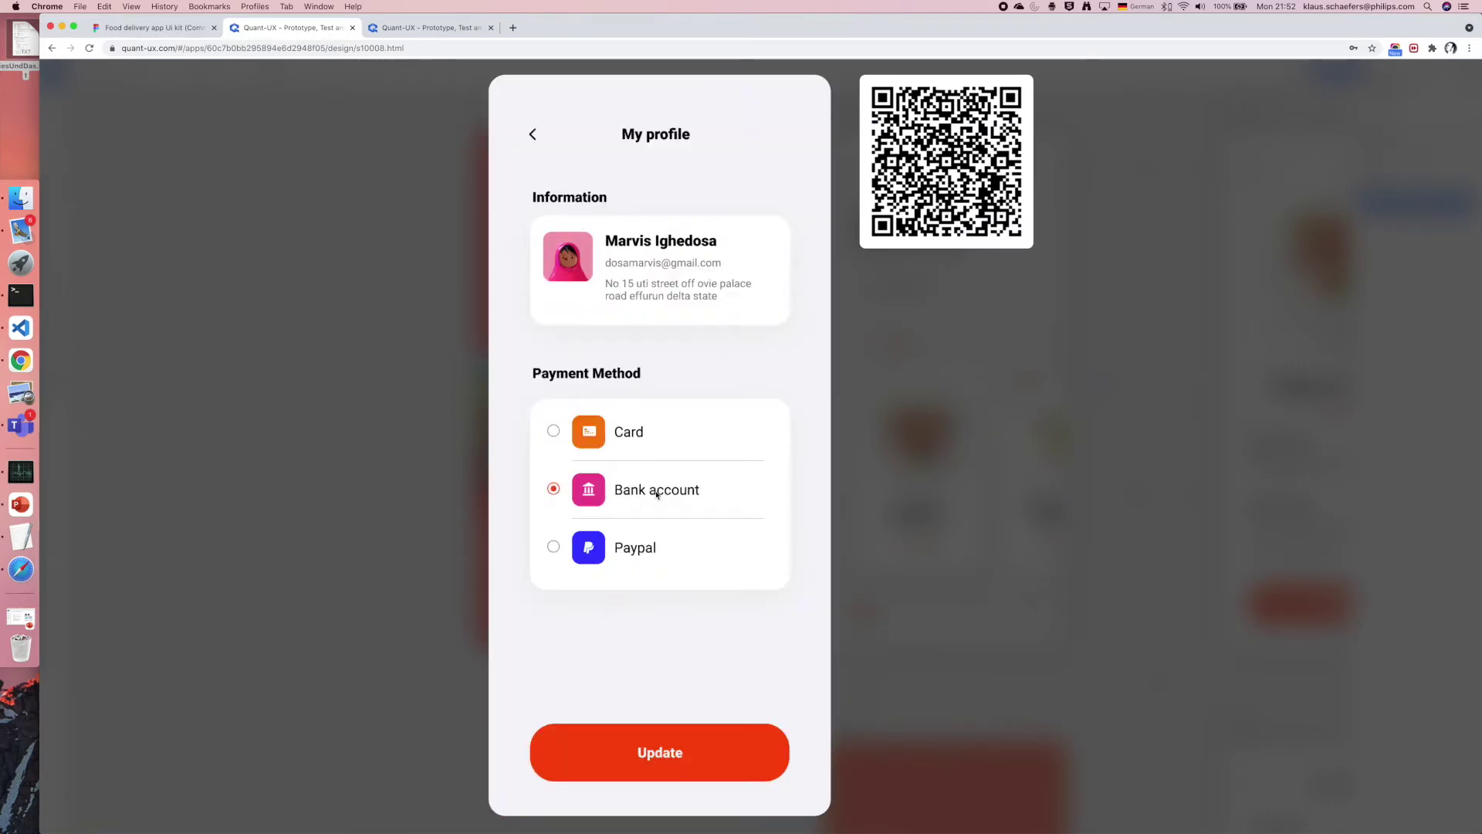
pyautogui.click(340, 204)
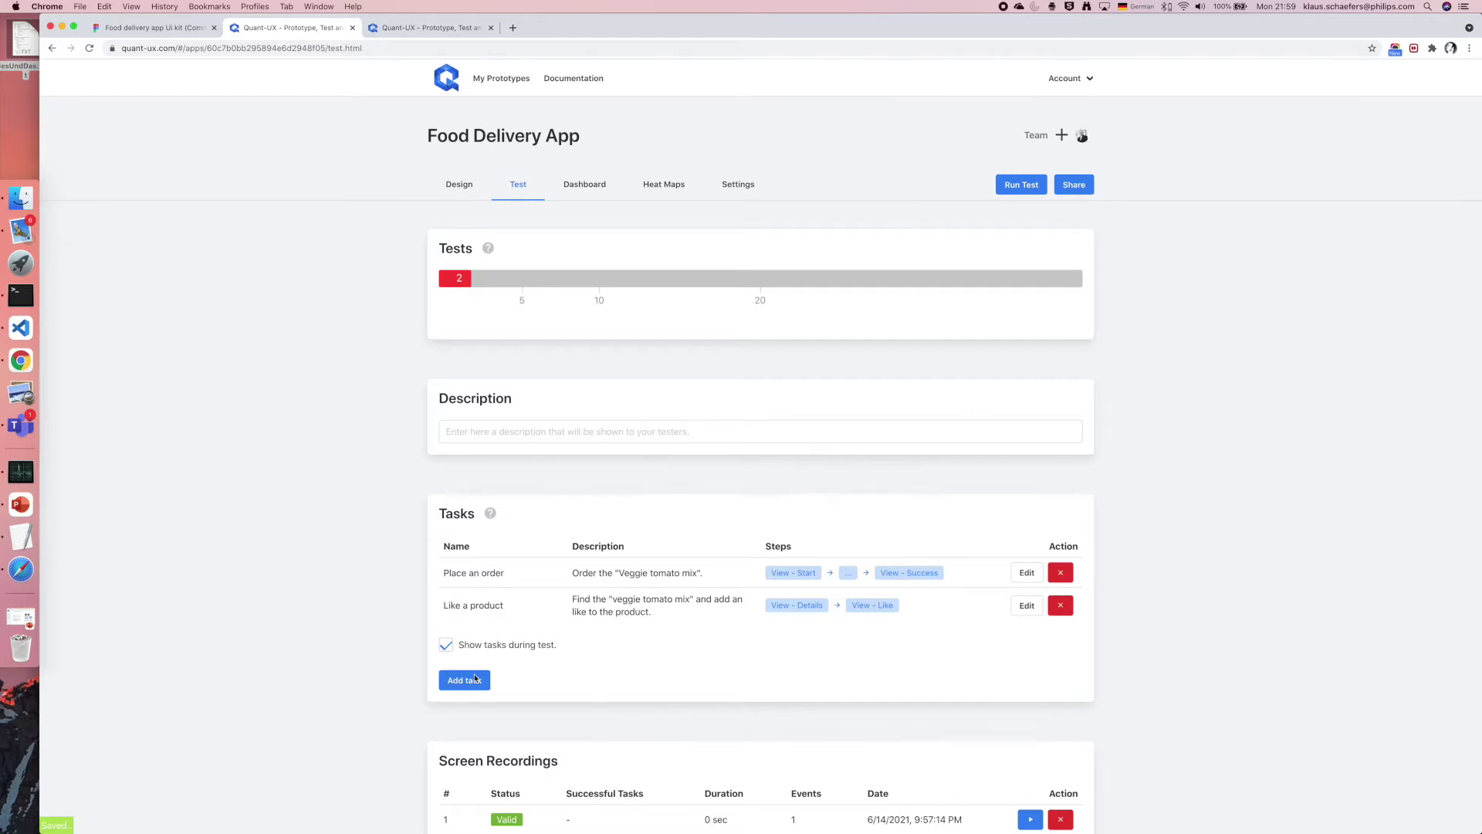
# Step: Add a new test task named 'Change Payment' with a pasted description
pyautogui.click(473, 679)
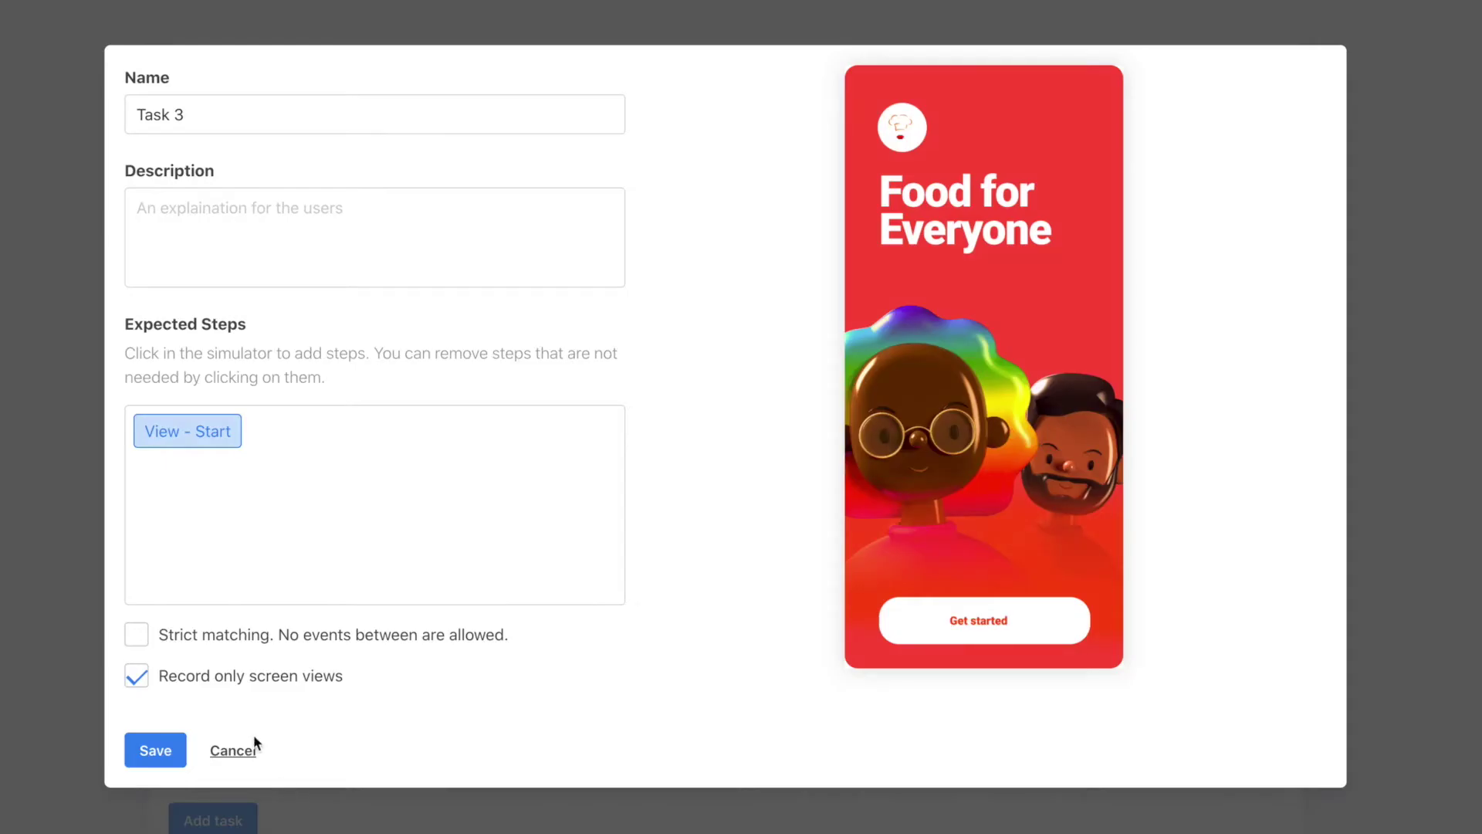
pyautogui.tripleClick(236, 116)
pyautogui.write('C')
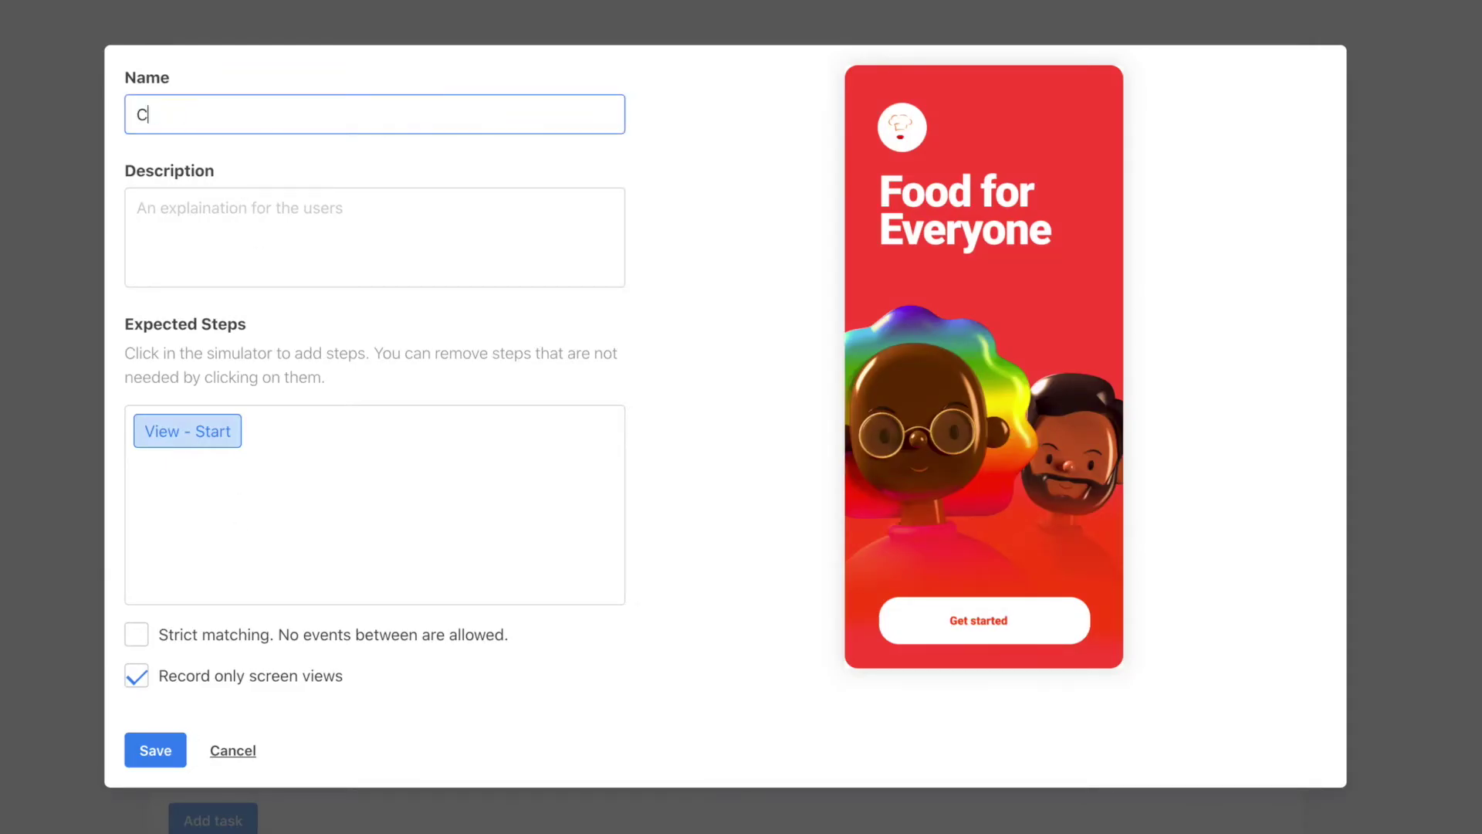
pyautogui.write('hange Payment')
pyautogui.click(198, 205)
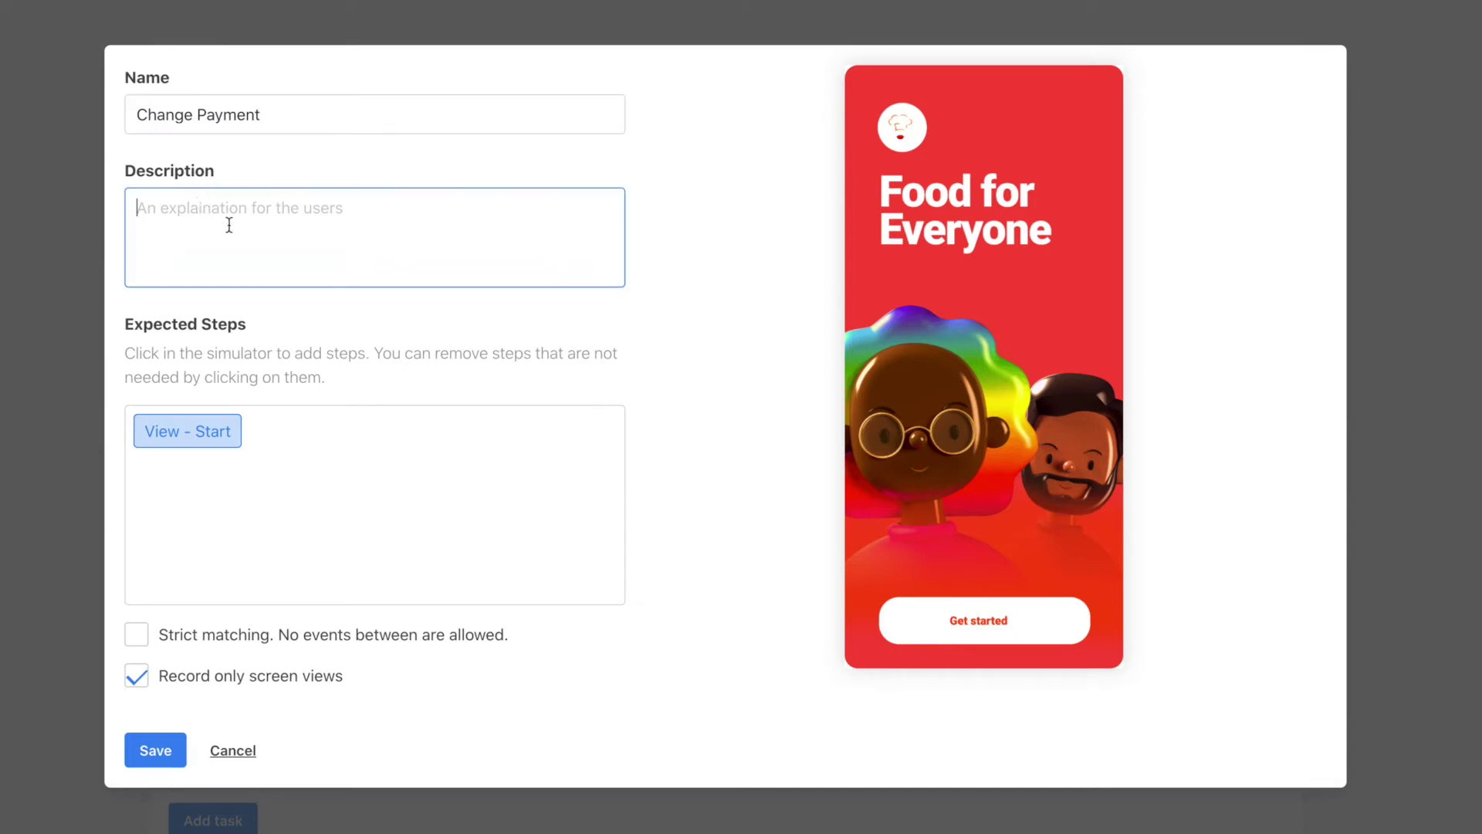
pyautogui.write('Open your profile and change the payment method to "Bank Account"')
# Step: Record the Profile, Bank account and submit steps for the task in the simulator
pyautogui.click(1040, 639)
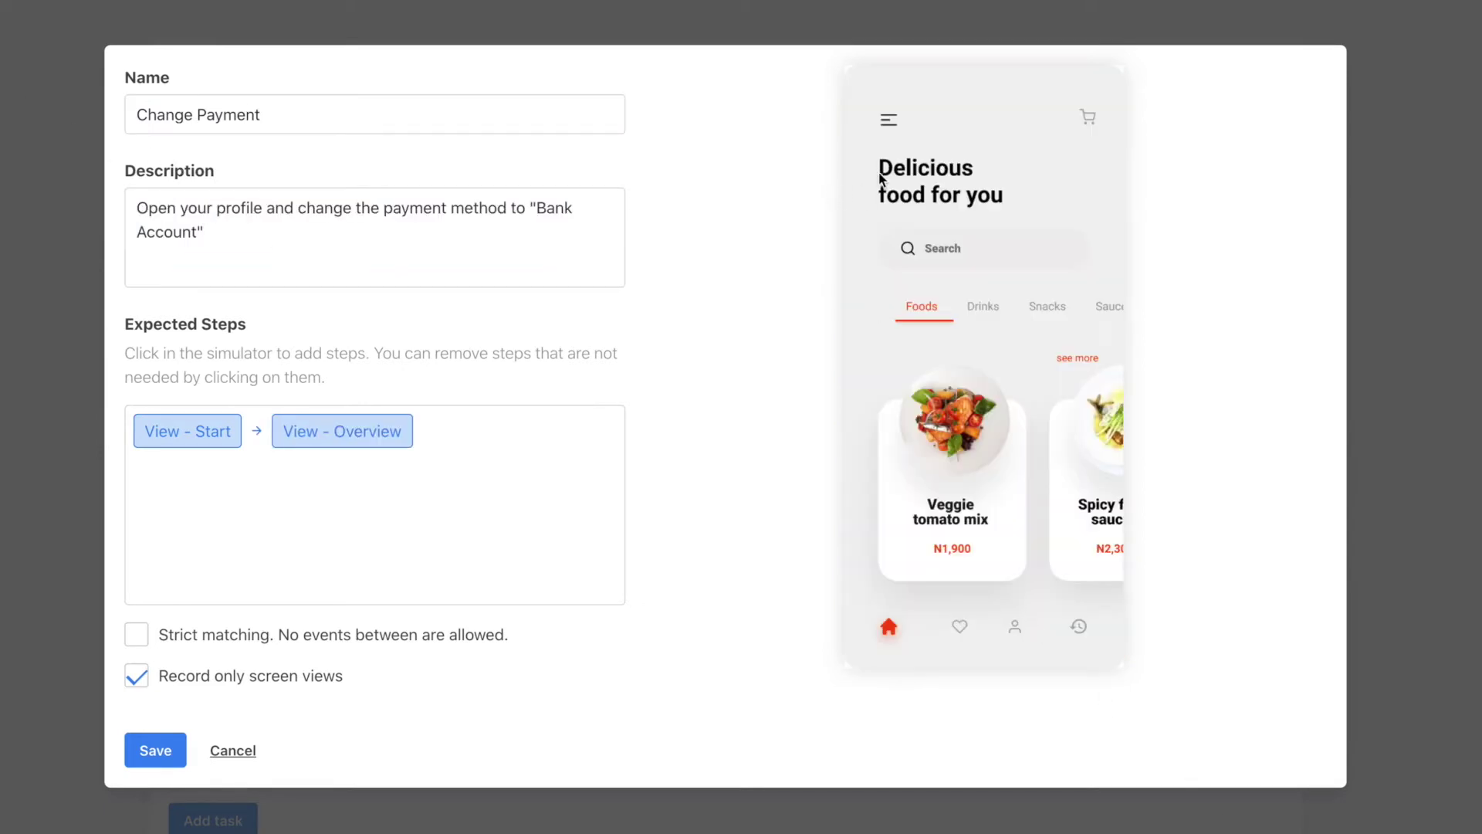
pyautogui.click(889, 117)
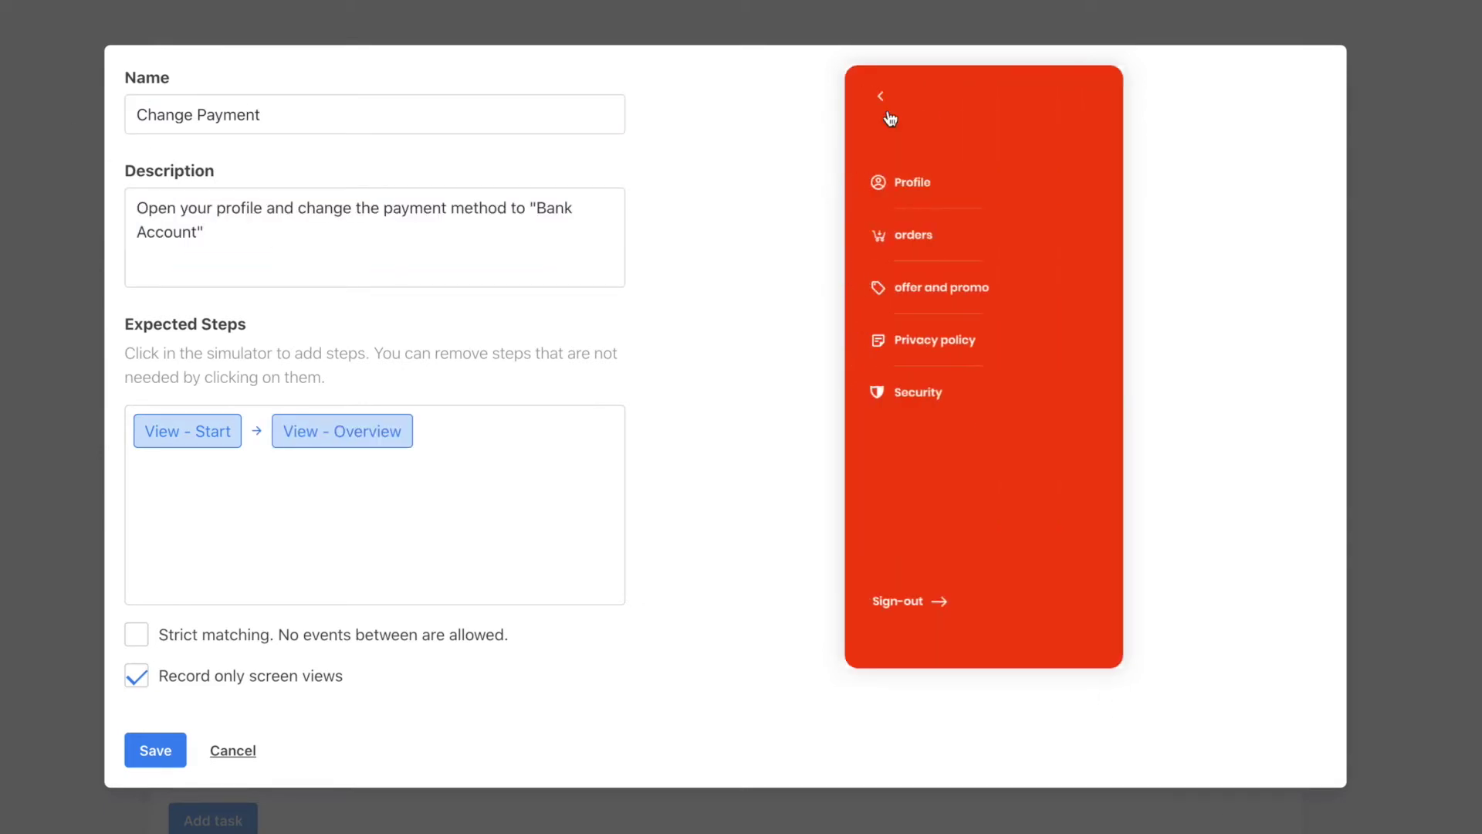
pyautogui.click(914, 191)
pyautogui.click(980, 403)
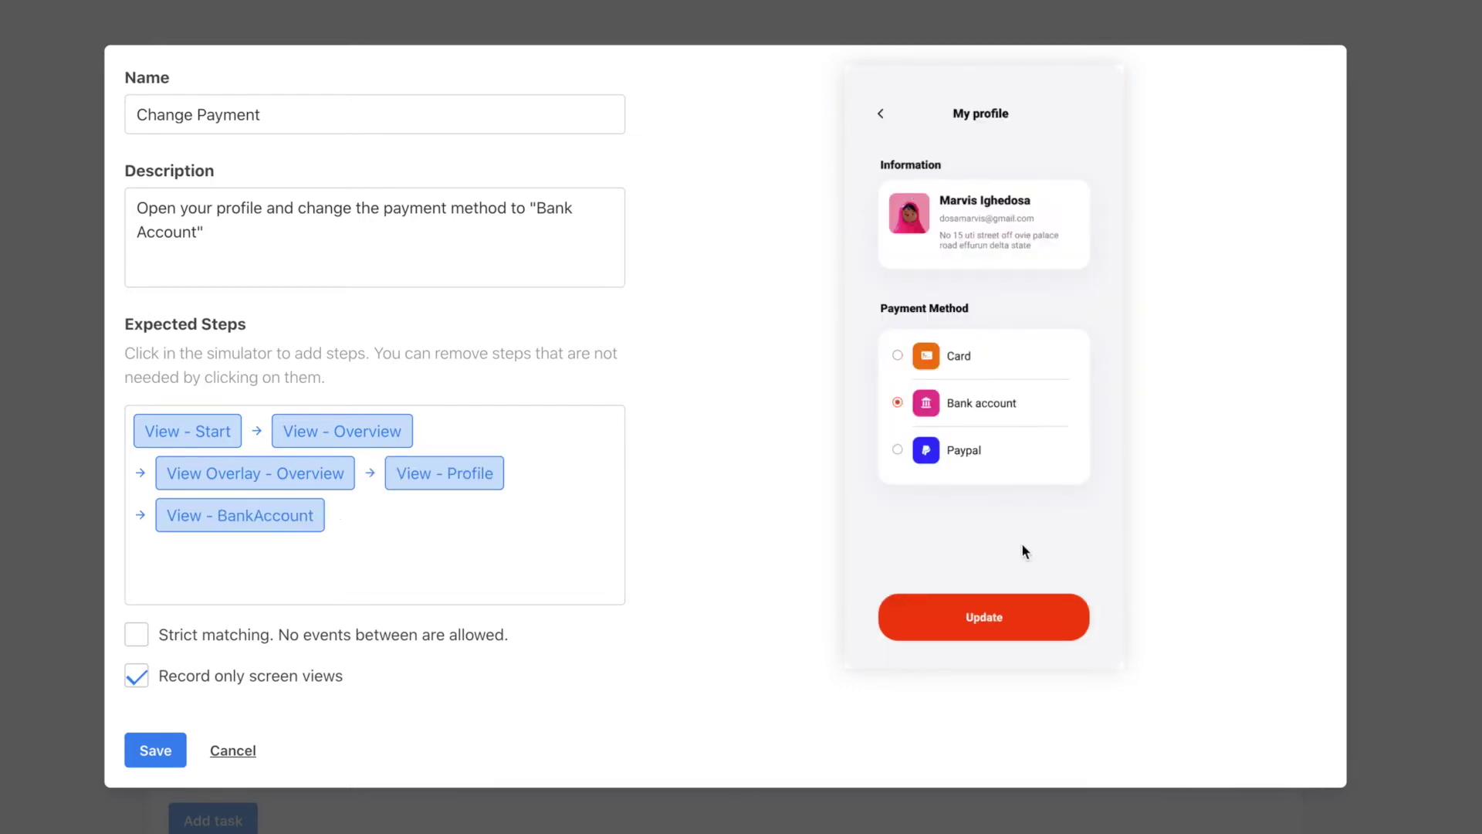
pyautogui.click(1009, 618)
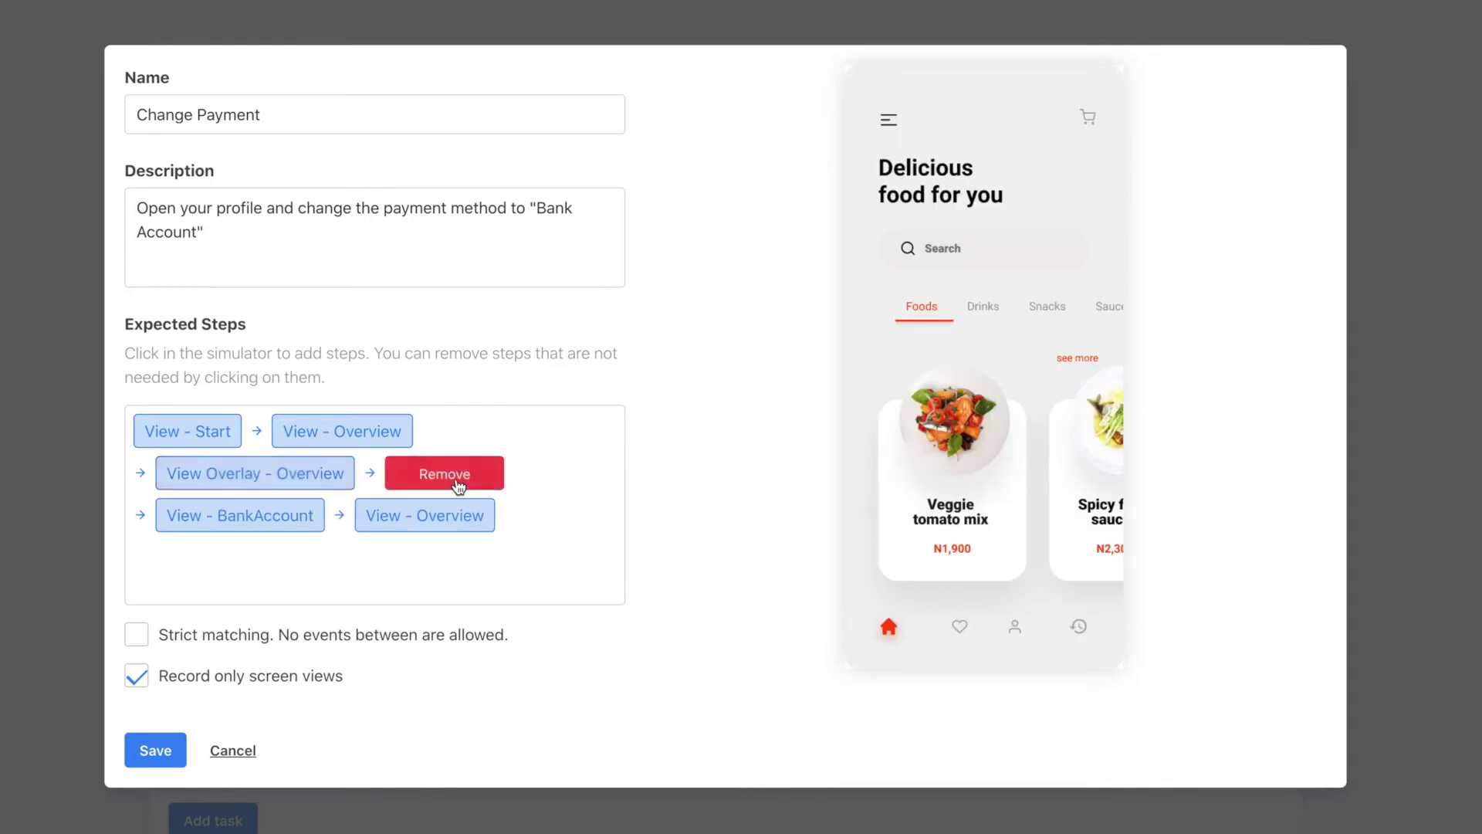
# Step: Remove the extra View - Start and View - Overview steps and save the task
pyautogui.click(317, 469)
pyautogui.click(340, 431)
pyautogui.click(212, 430)
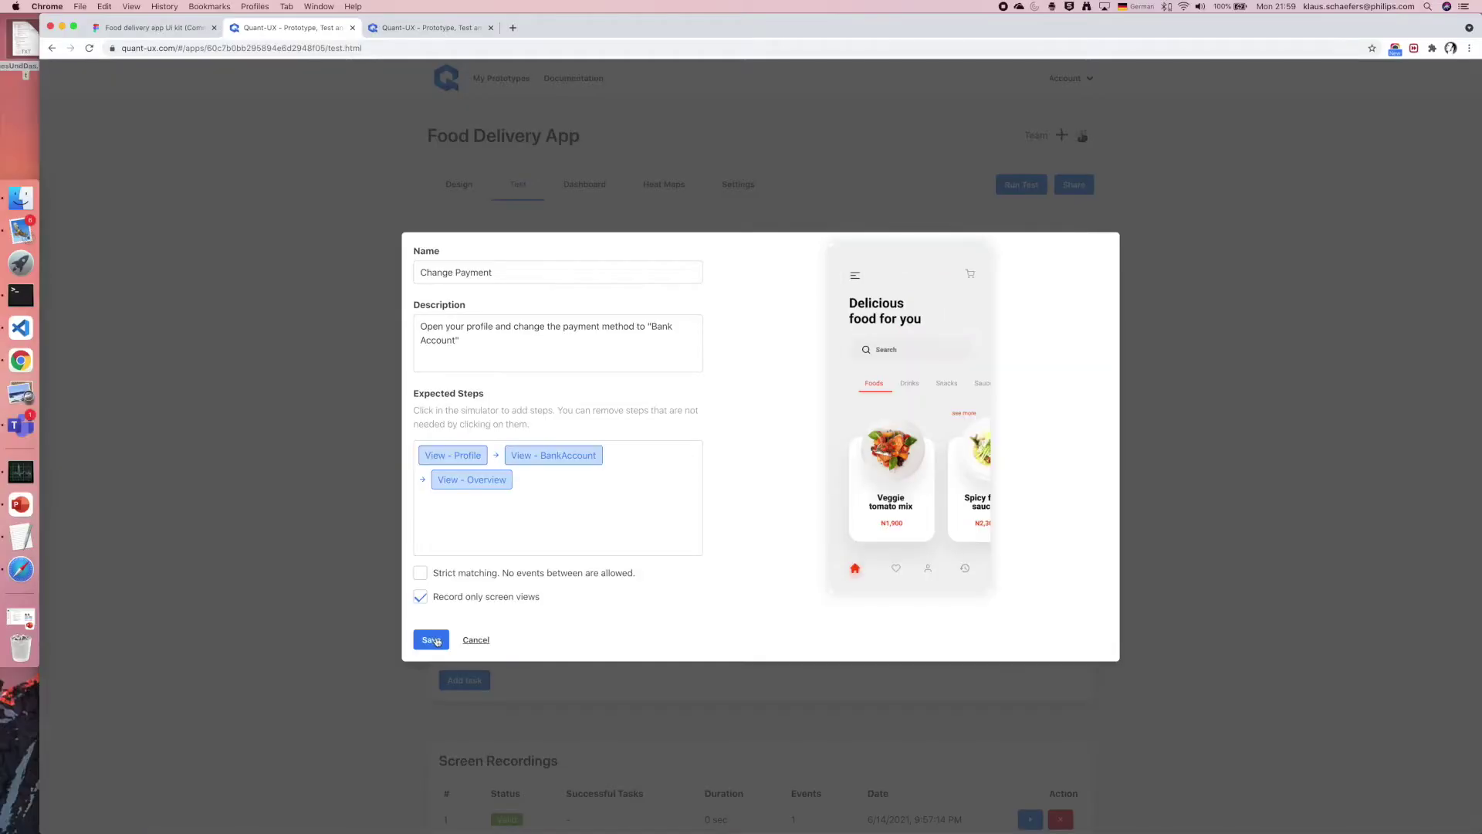
pyautogui.click(155, 750)
pyautogui.click(1073, 192)
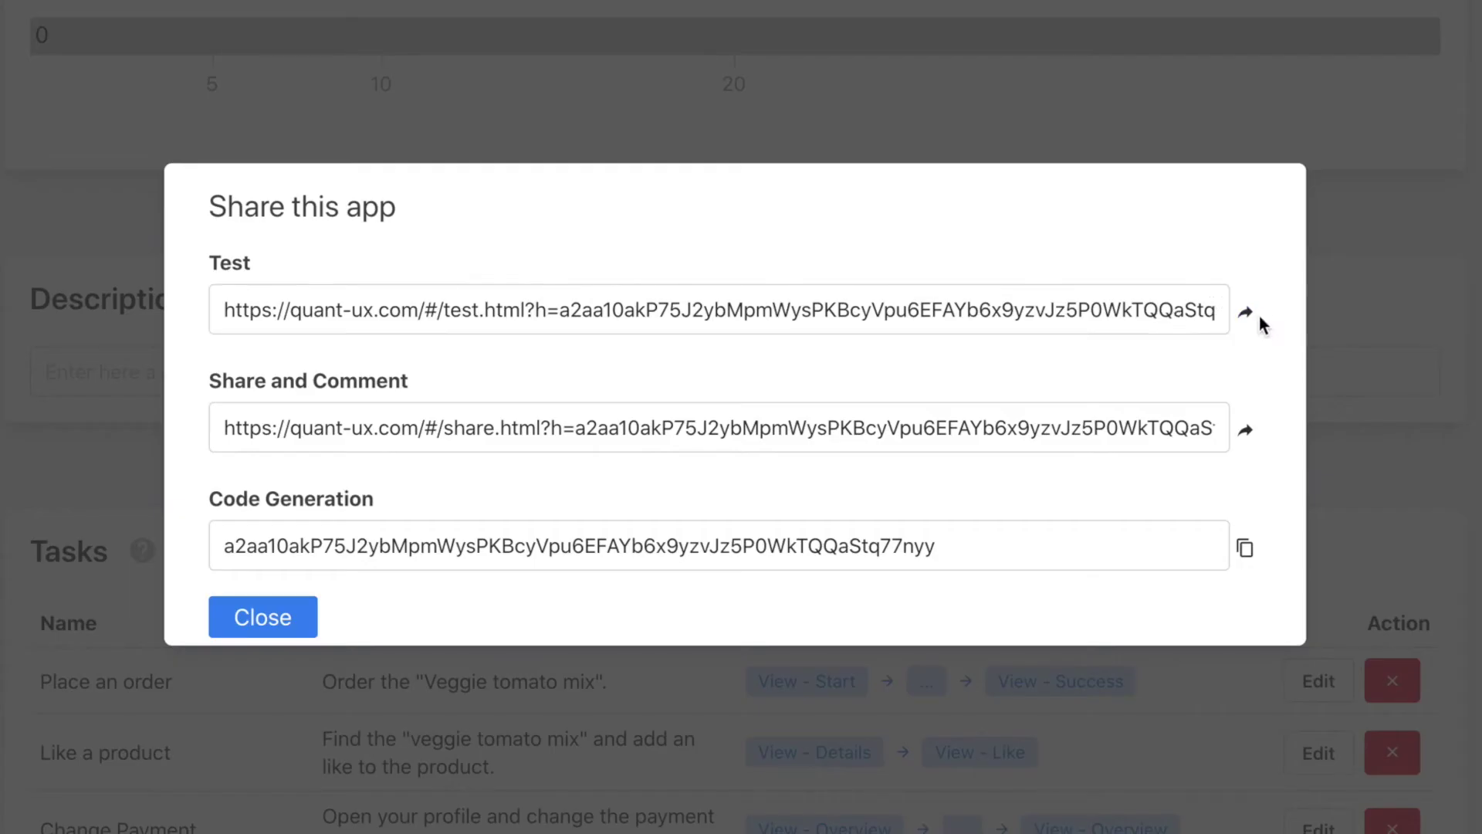
# Step: Select the full Test URL in the Share this app dialog
pyautogui.click(1219, 310)
pyautogui.tripleClick(1192, 308)
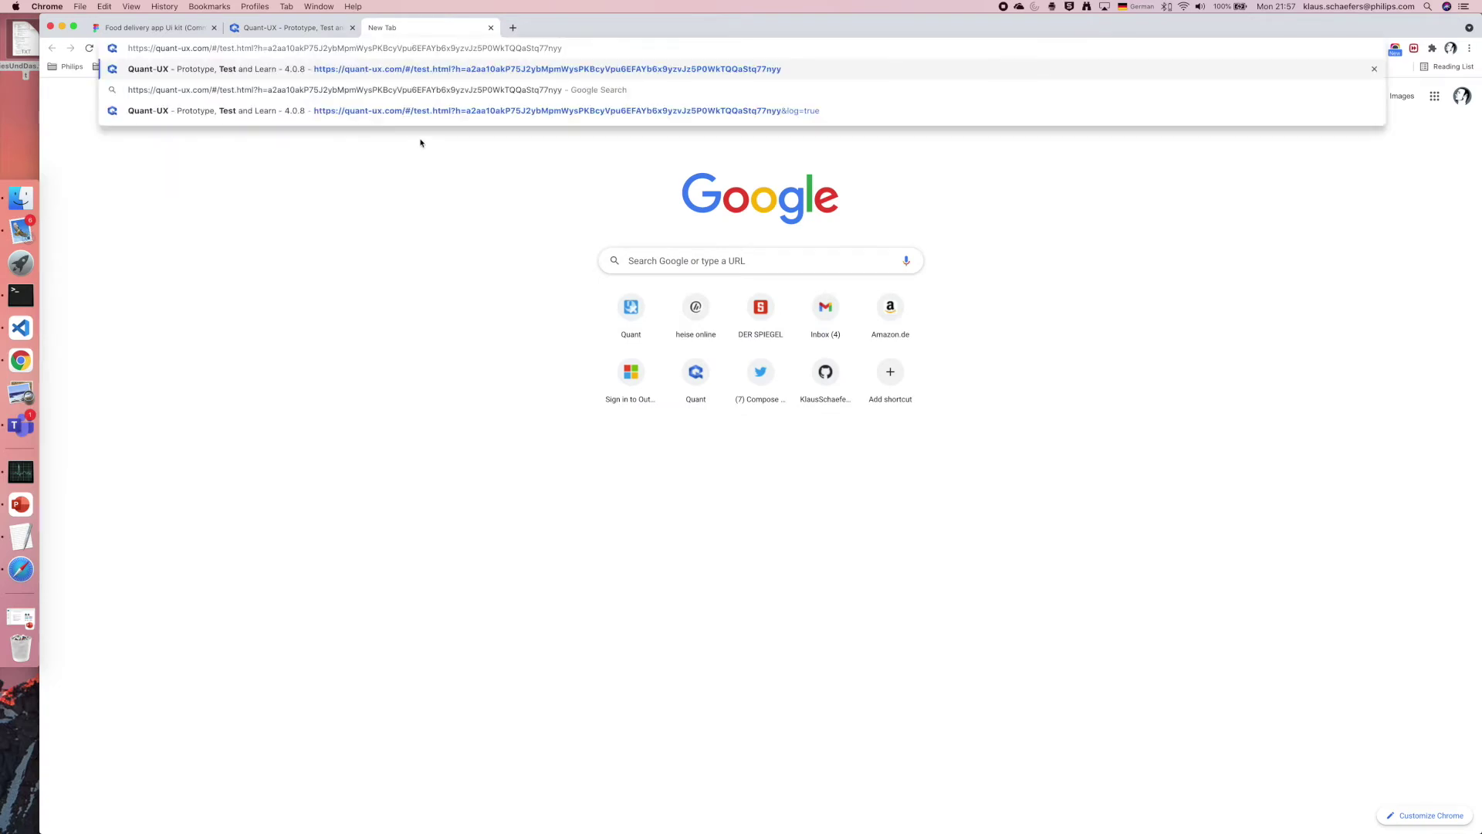
# Step: Open the pasted test link, enable Show tasks during test in the project, and restart the run
pyautogui.press('Return')
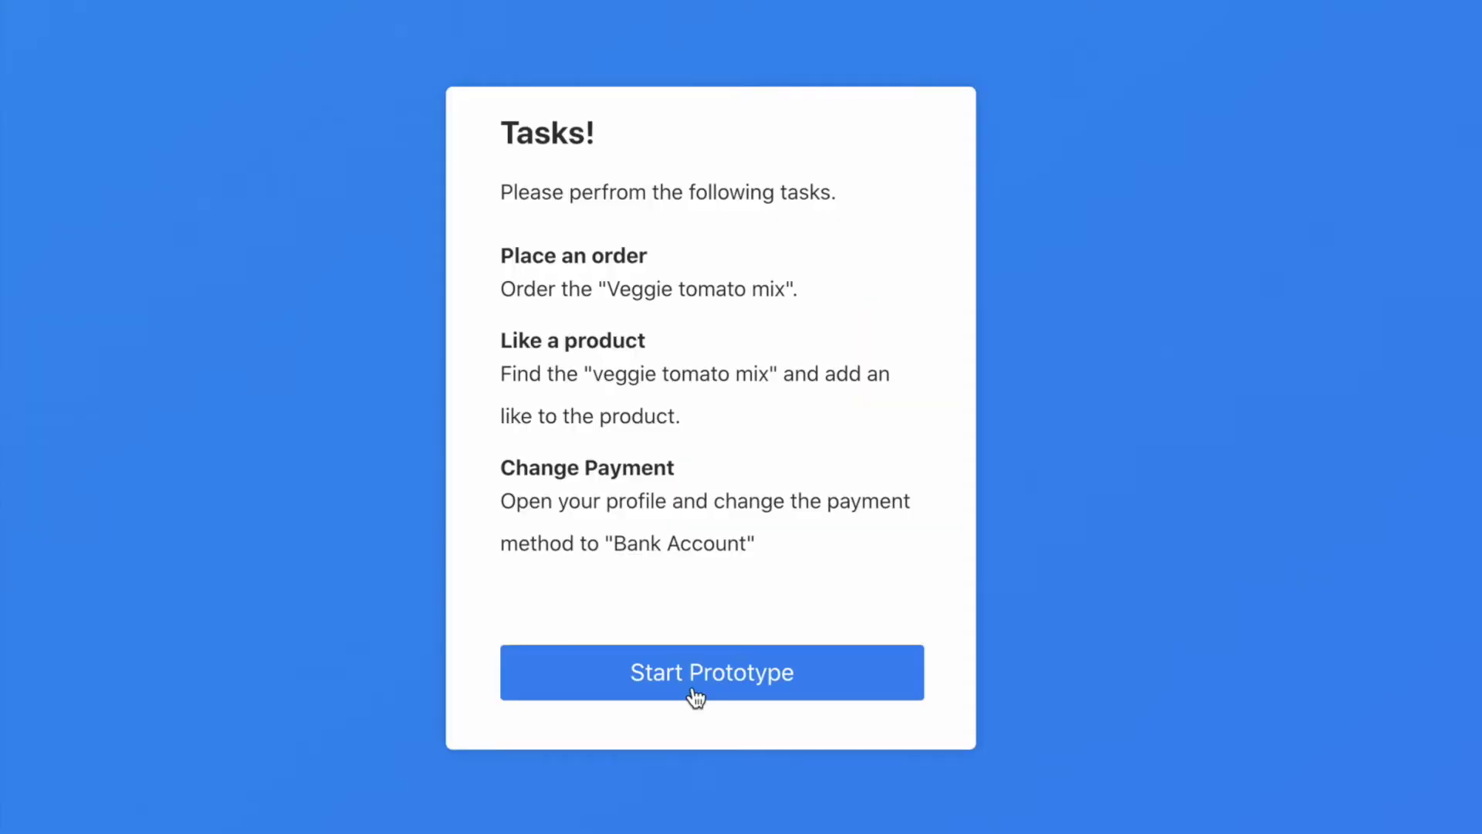
pyautogui.click(693, 691)
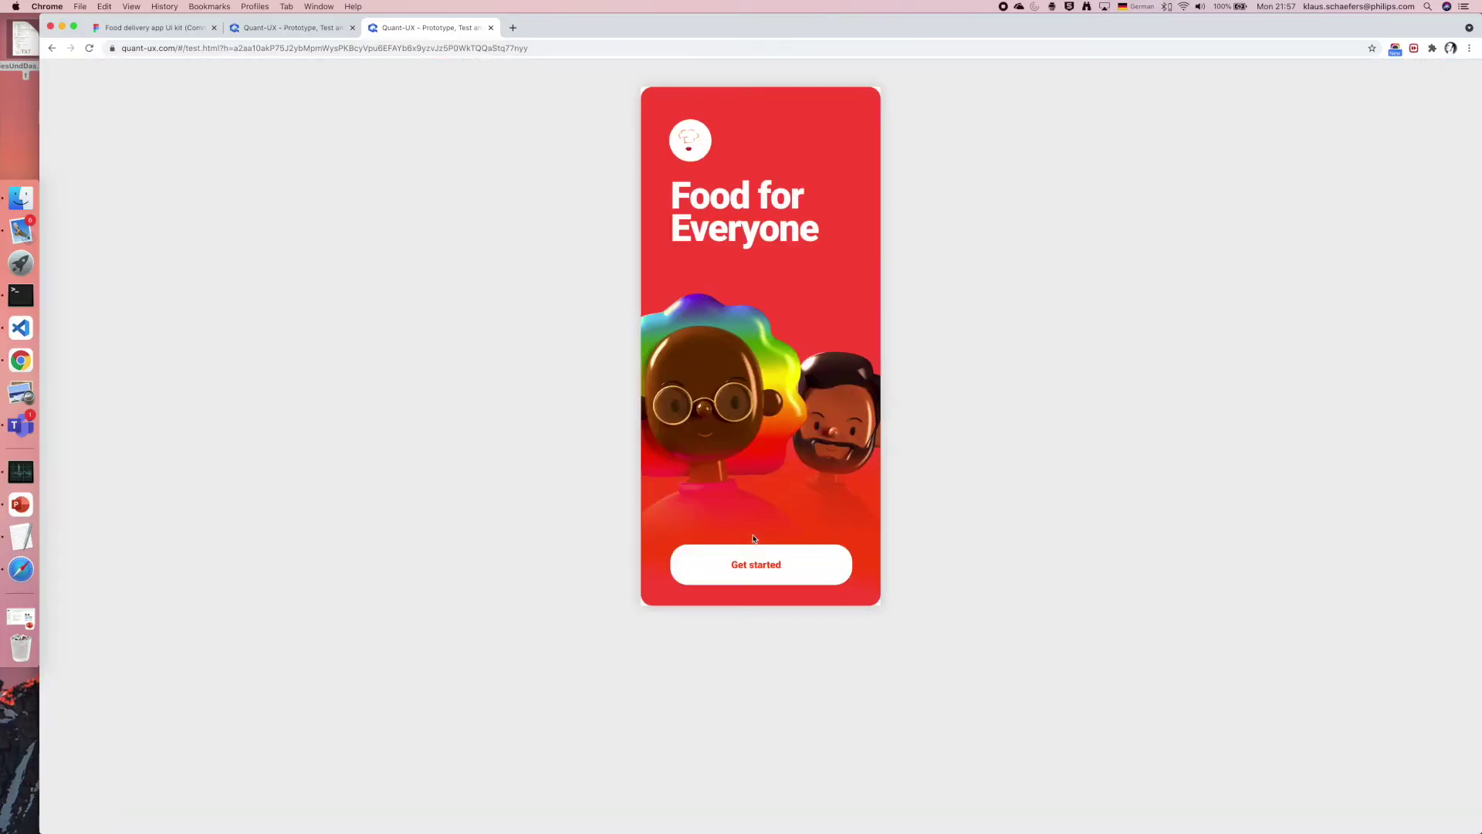
pyautogui.click(254, 22)
pyautogui.click(546, 544)
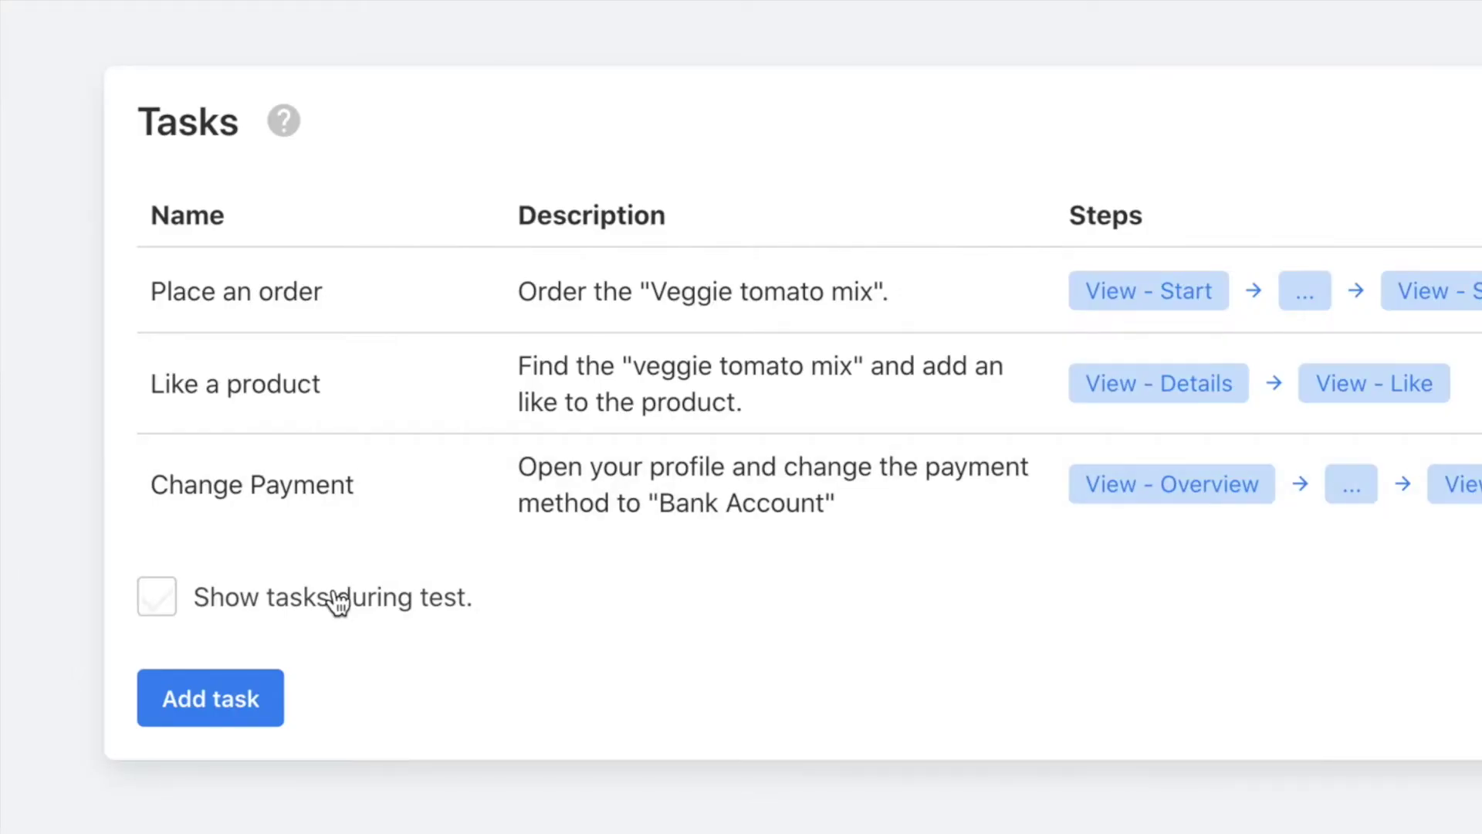
pyautogui.click(506, 682)
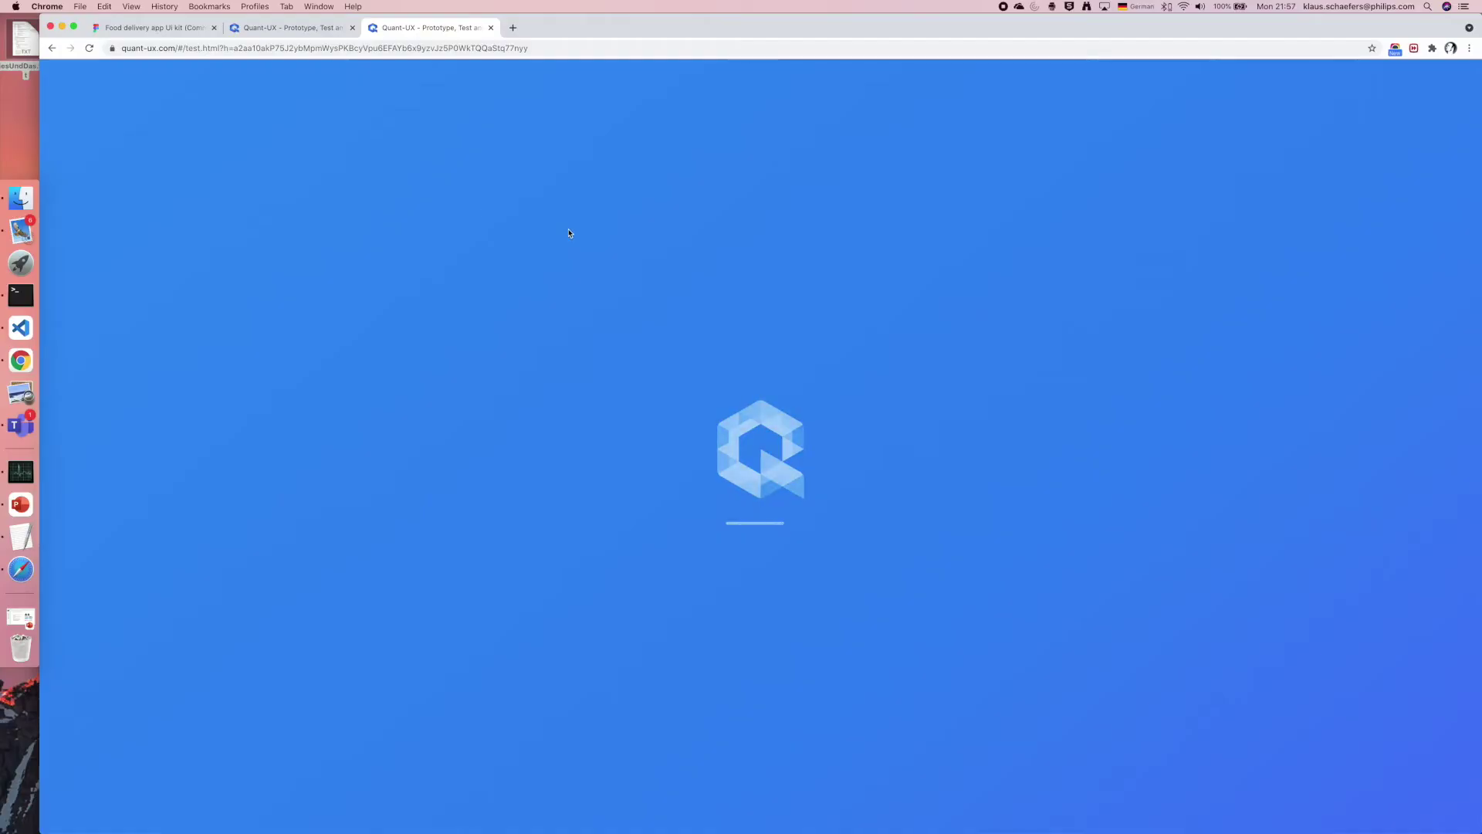
pyautogui.click(781, 531)
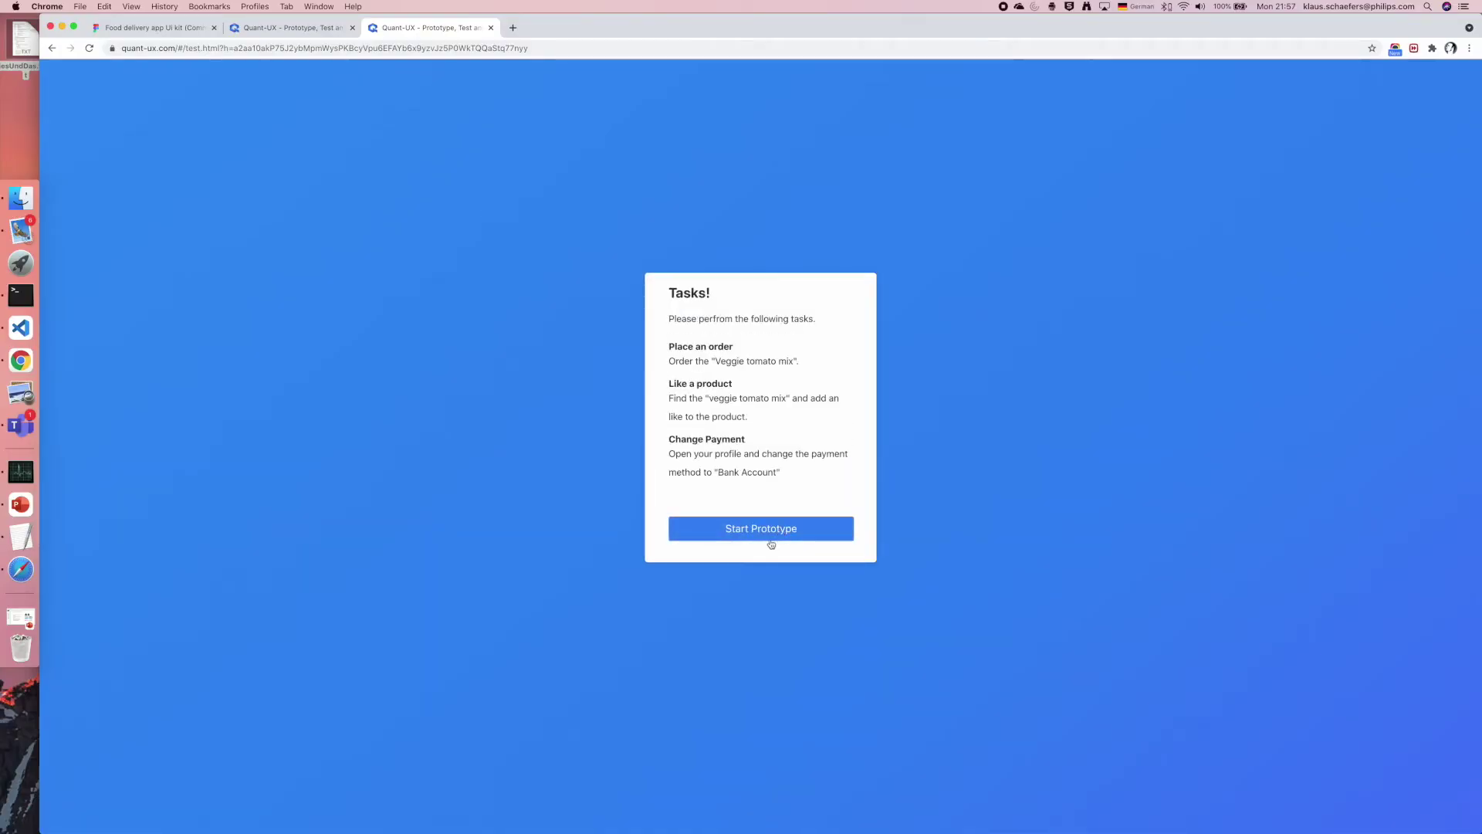
# Step: Start the test and change the payment method to Bank account on the profile page
pyautogui.click(770, 538)
pyautogui.click(888, 570)
pyautogui.click(1091, 183)
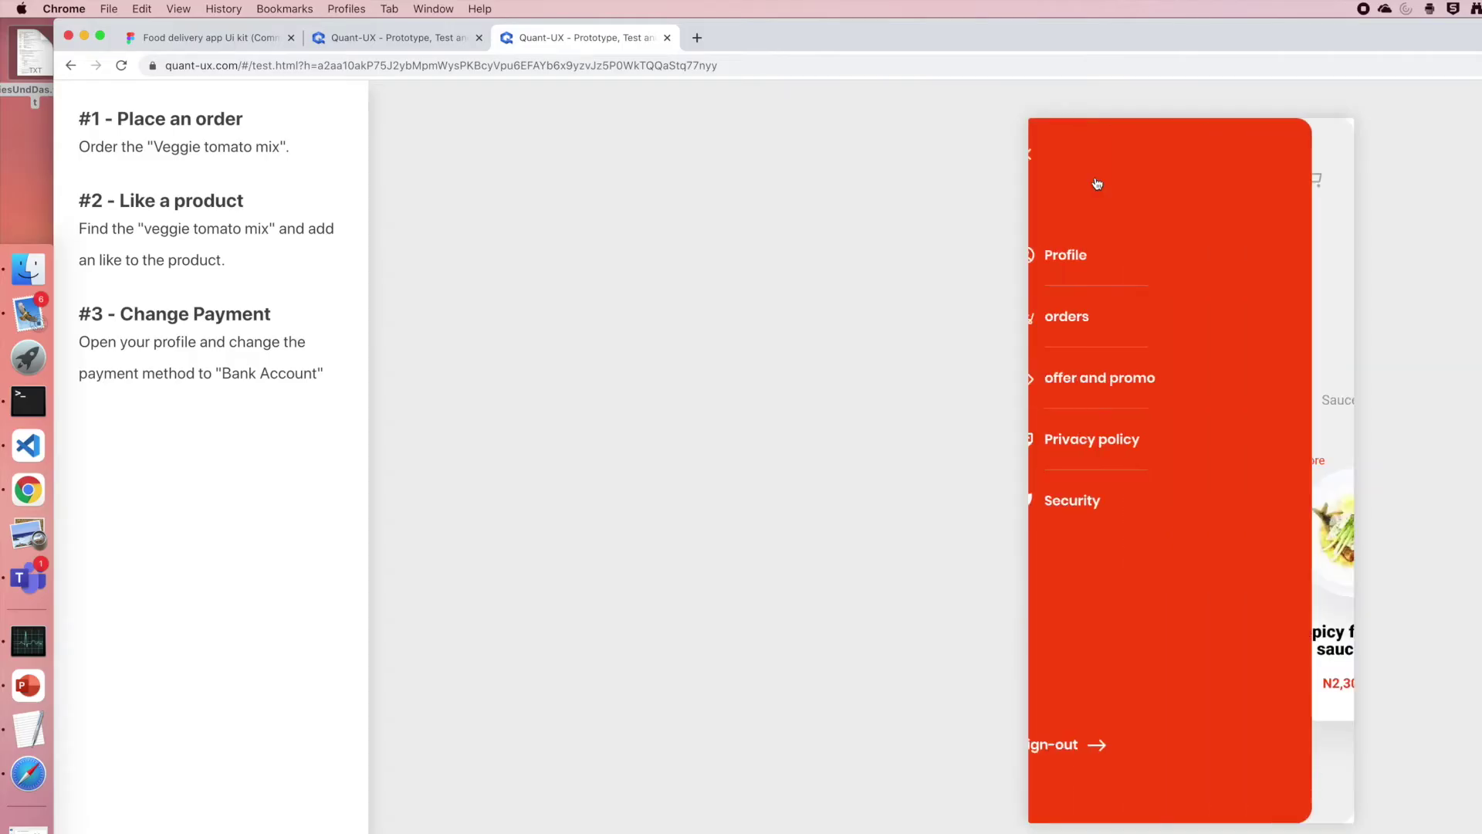
pyautogui.click(1120, 265)
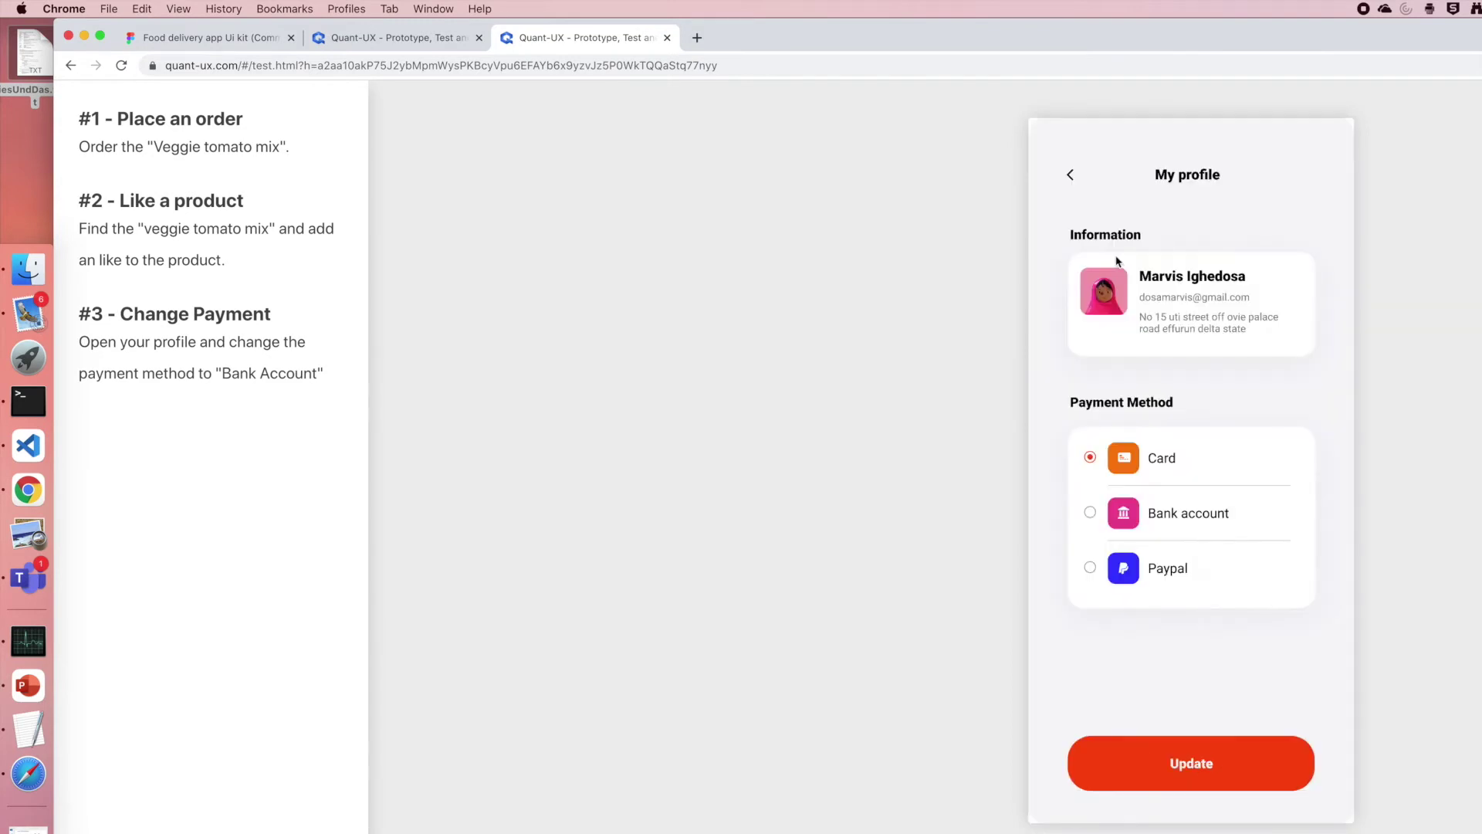
pyautogui.click(1198, 511)
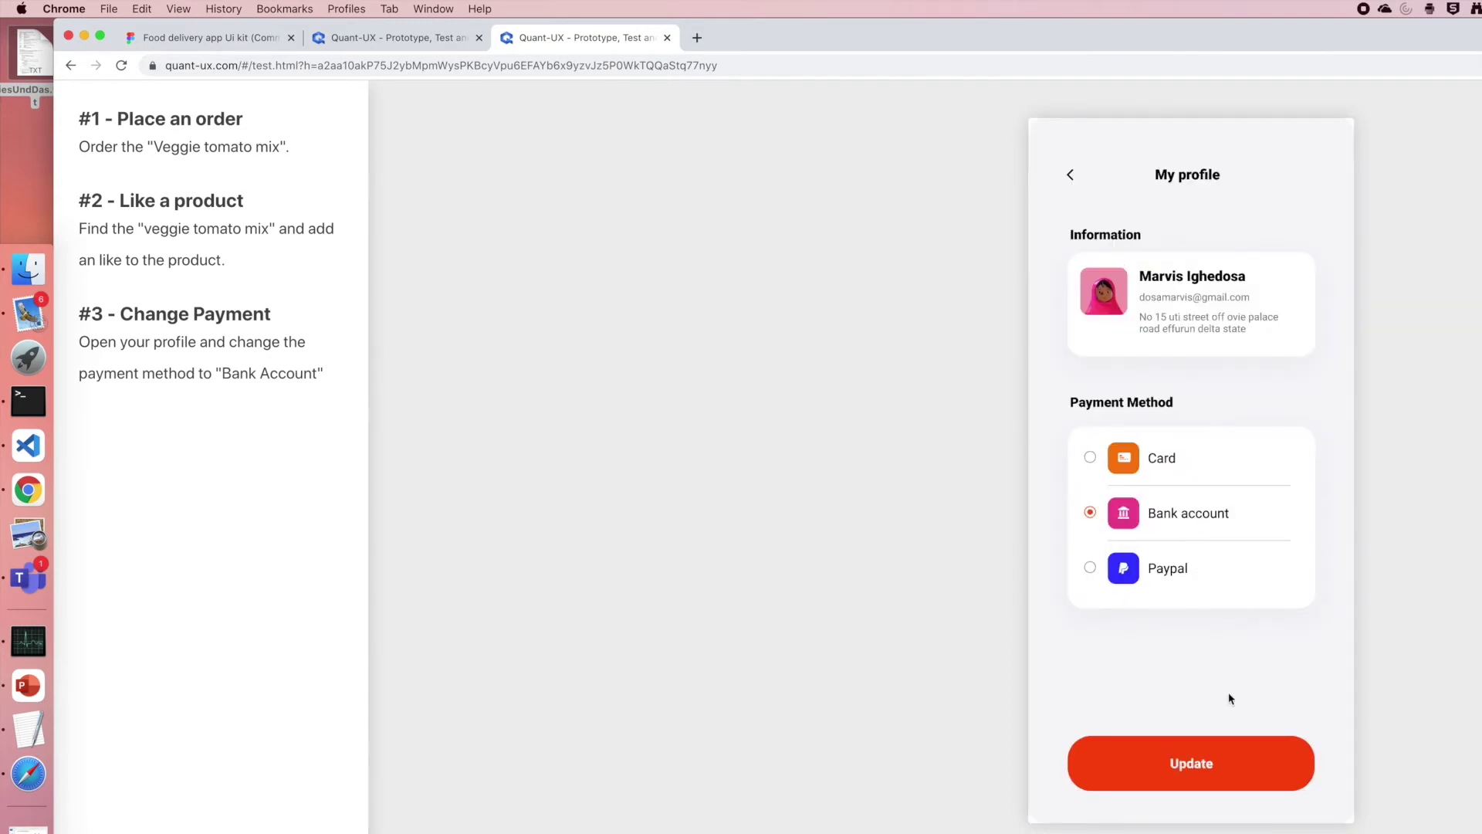
pyautogui.click(1207, 764)
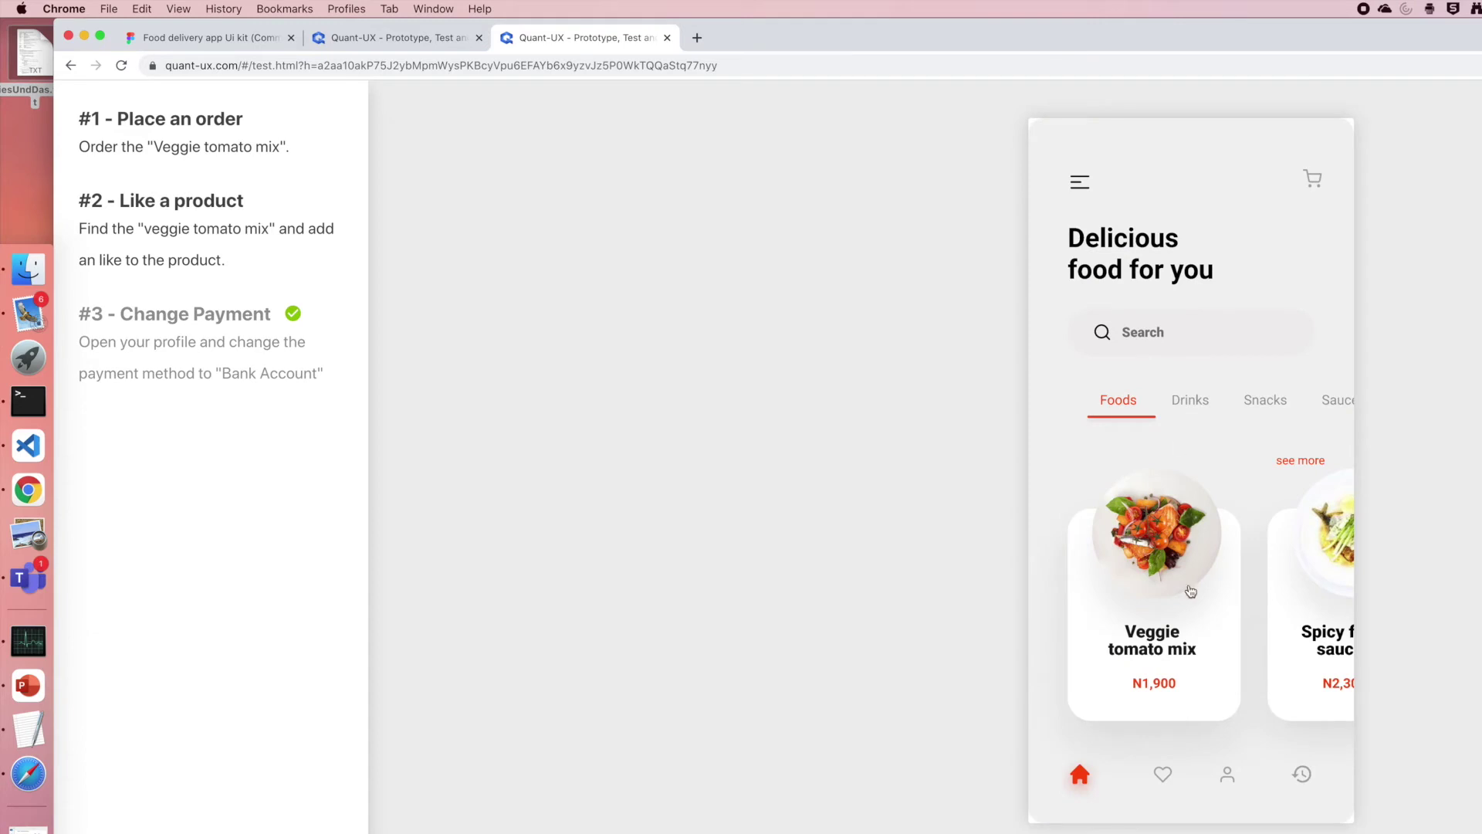
# Step: Order and like the Veggie tomato mix, then open the test session's recording
pyautogui.click(1191, 591)
pyautogui.click(1207, 772)
pyautogui.click(1202, 770)
pyautogui.click(1204, 587)
pyautogui.click(334, 43)
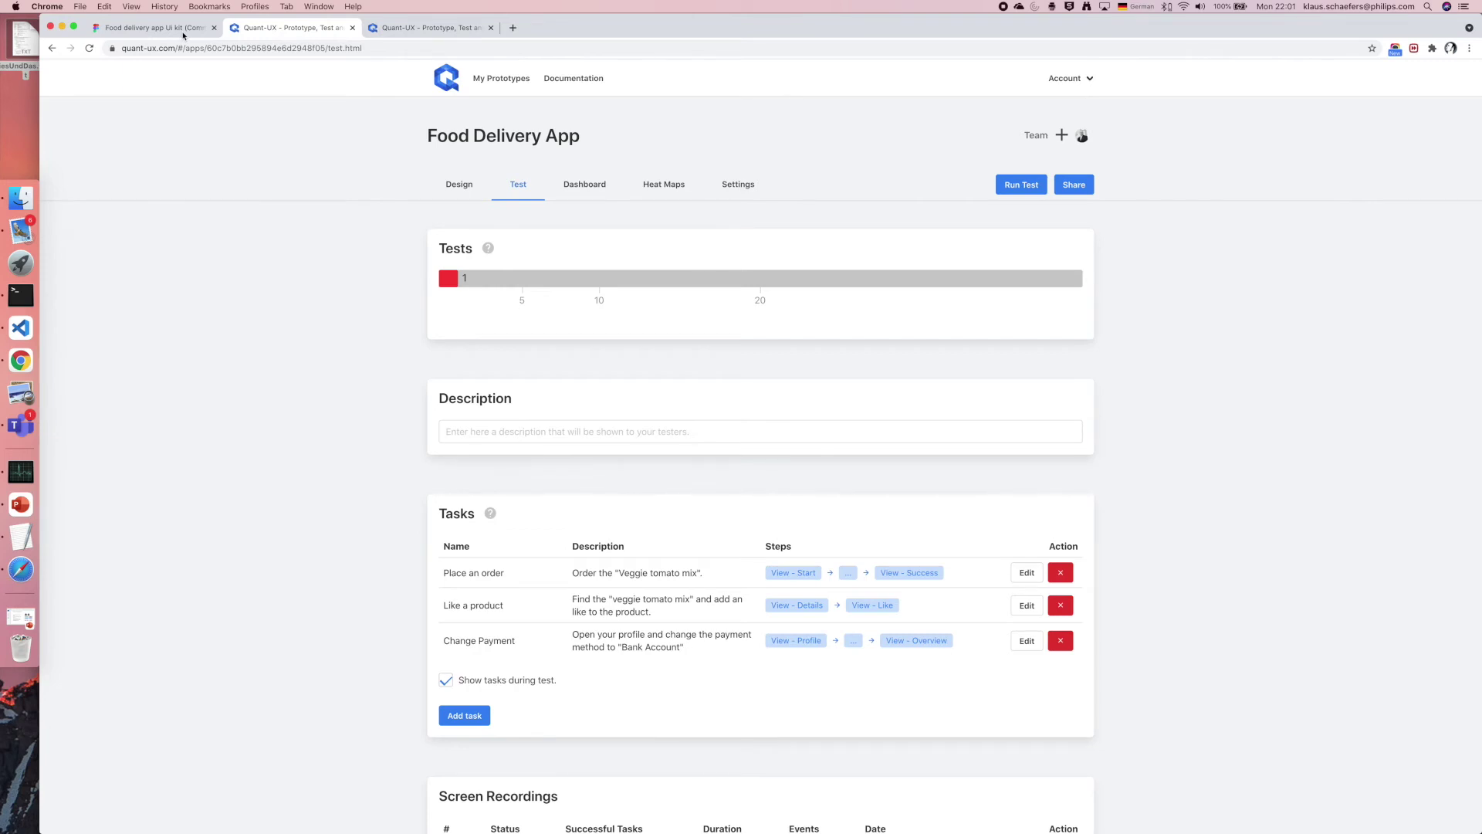
pyautogui.scroll(-5, 777, 550)
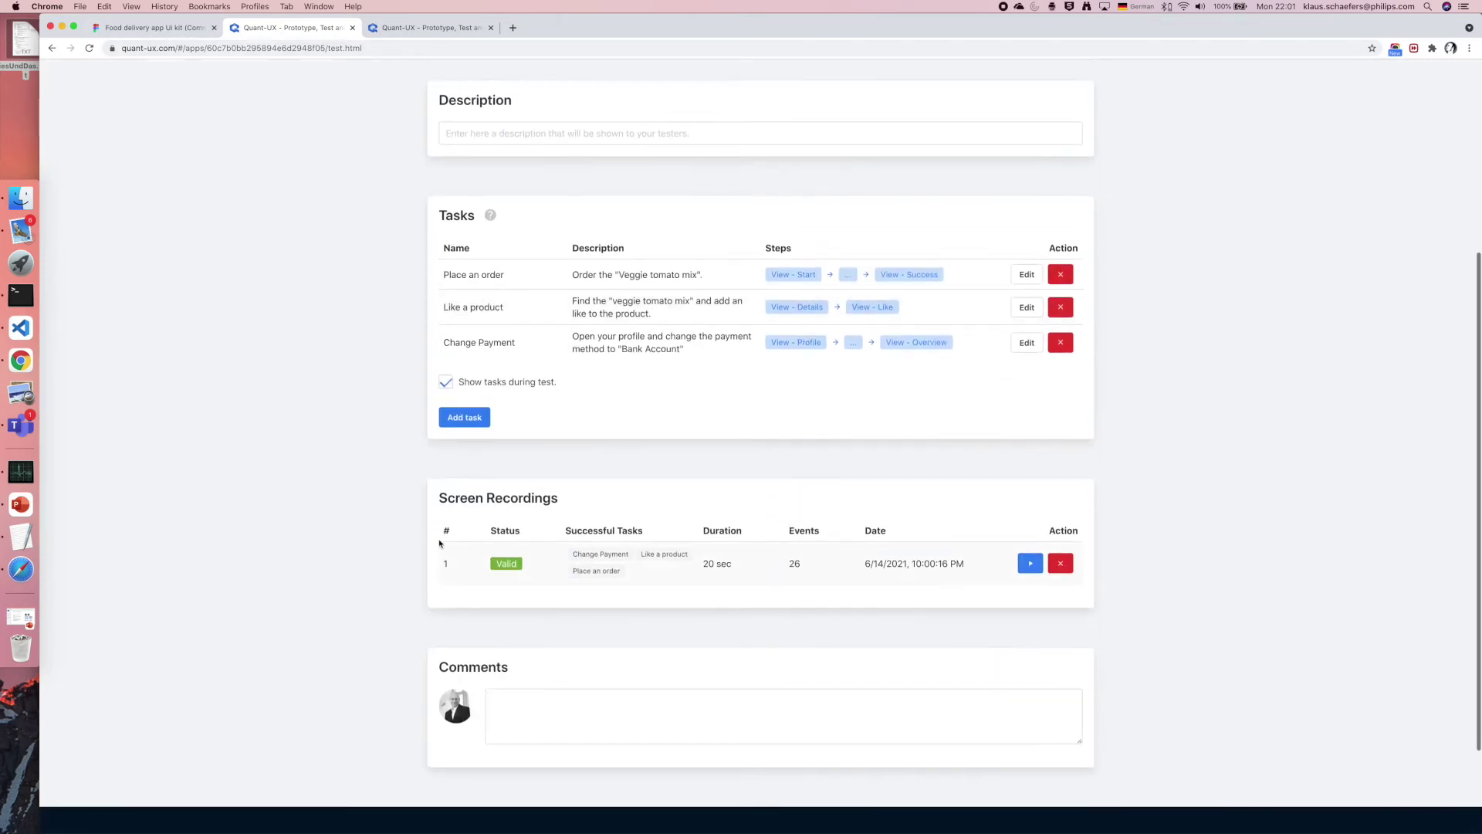
pyautogui.click(1030, 564)
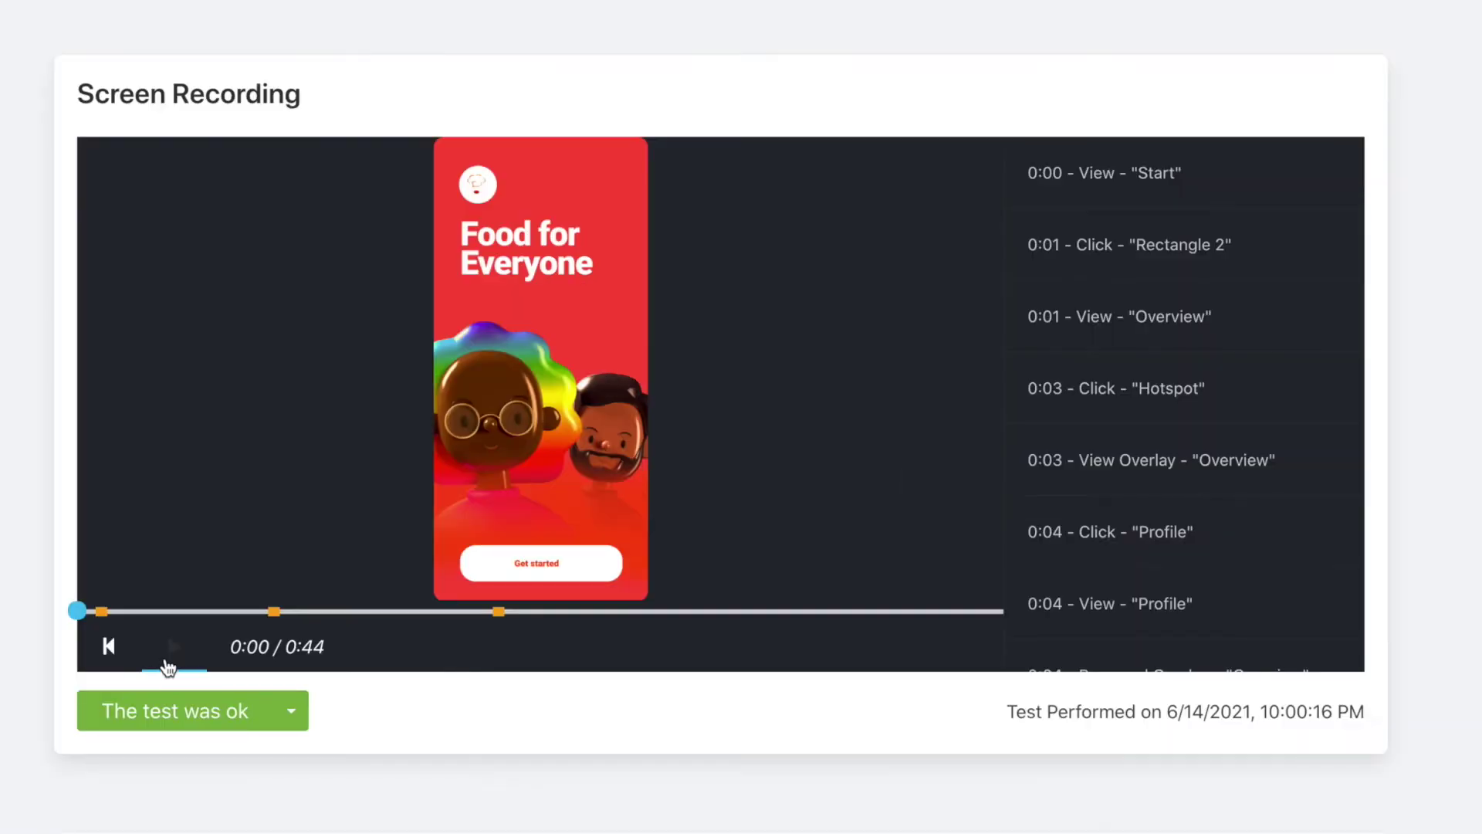
# Step: Play the recorded session up to 0:17, then return to the Test overview
pyautogui.click(170, 664)
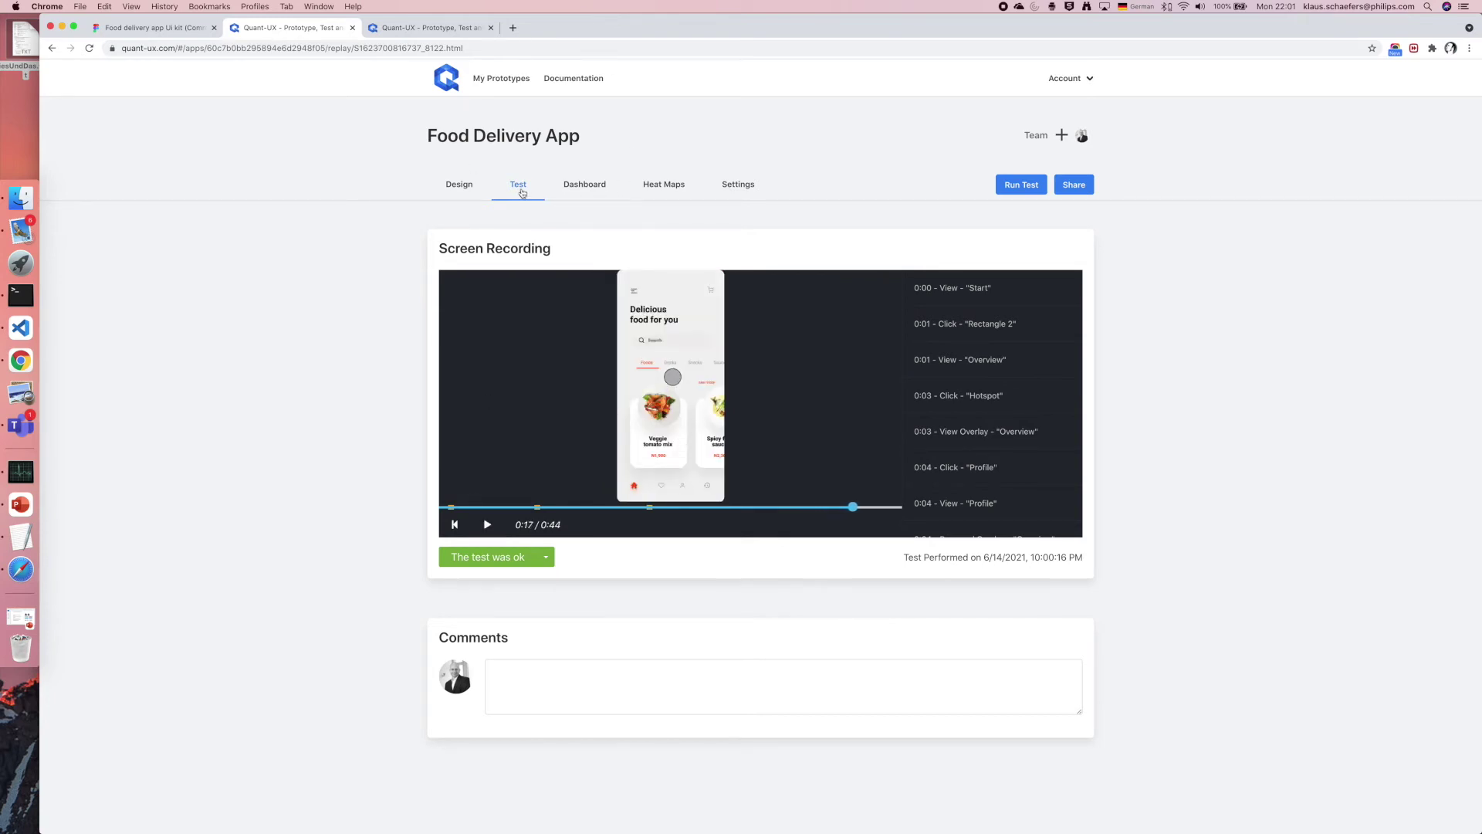
pyautogui.click(522, 193)
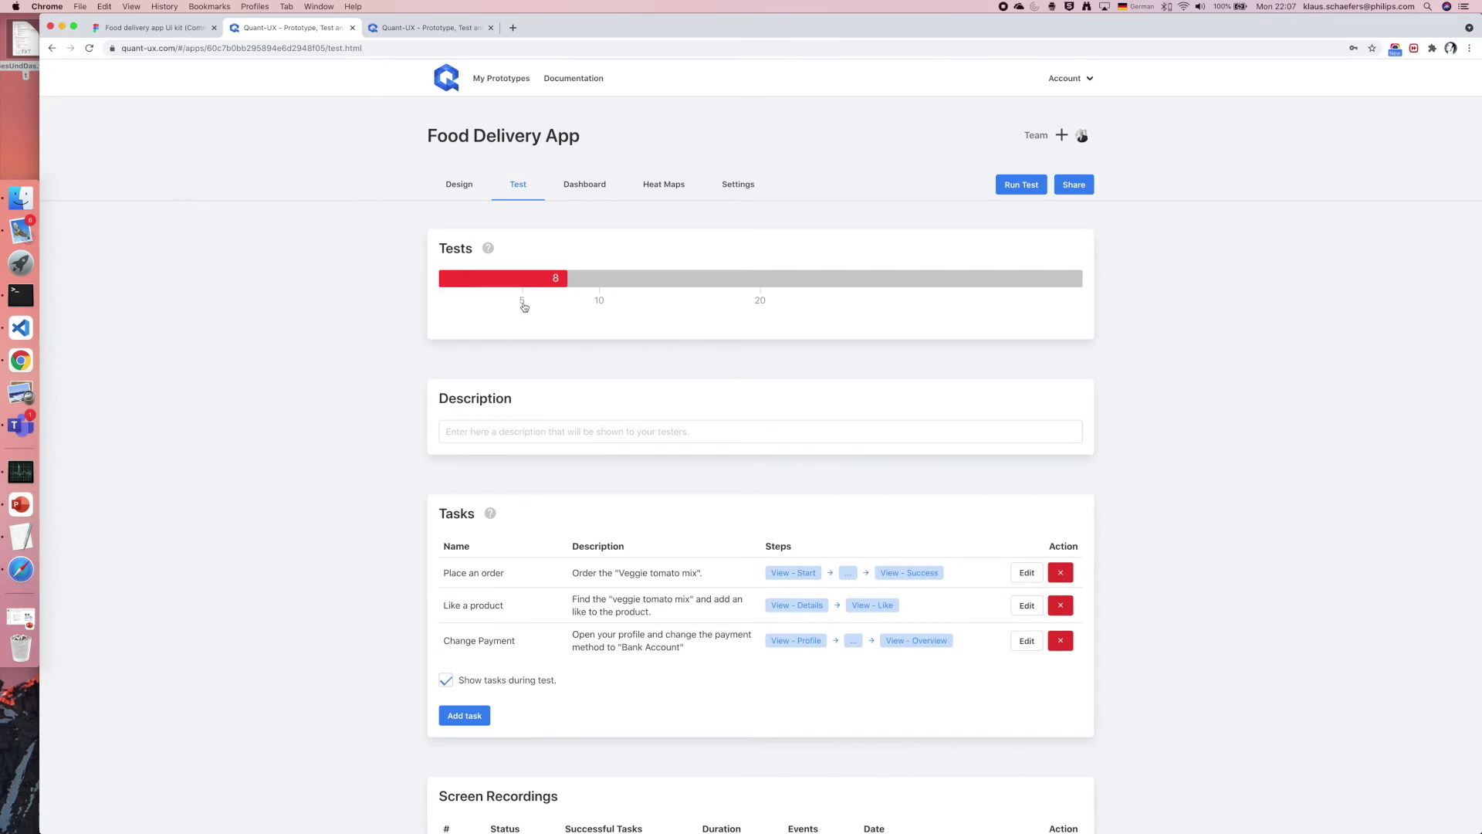
# Step: Check the Tests tick count and scroll the results page down and back up
pyautogui.moveTo(524, 305)
pyautogui.scroll(-2, 579, 506)
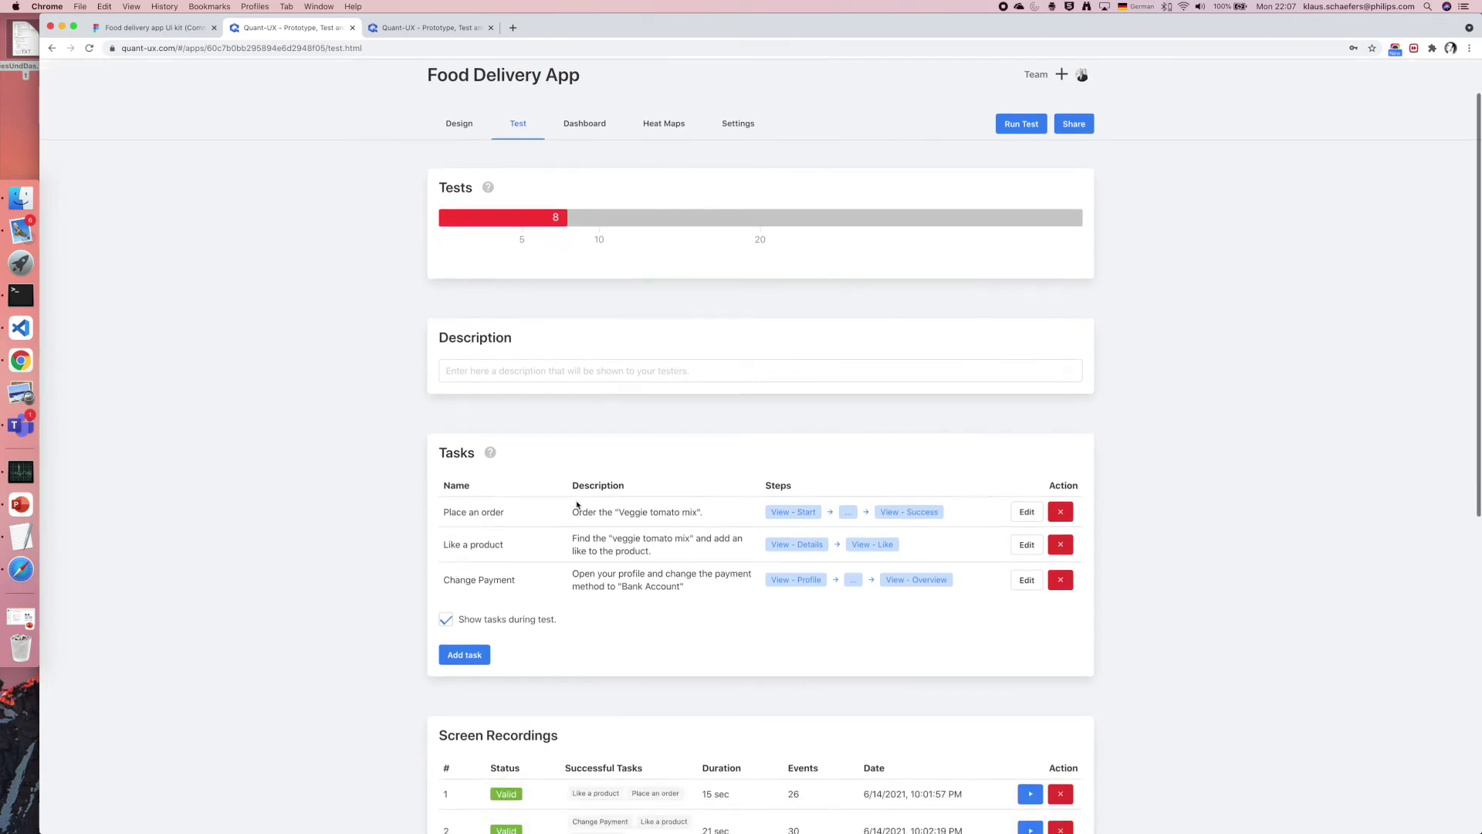
pyautogui.scroll(2, 609, 335)
# Step: Review the Dashboard's Task Results success rates, then switch to the Heat Maps view
pyautogui.click(591, 191)
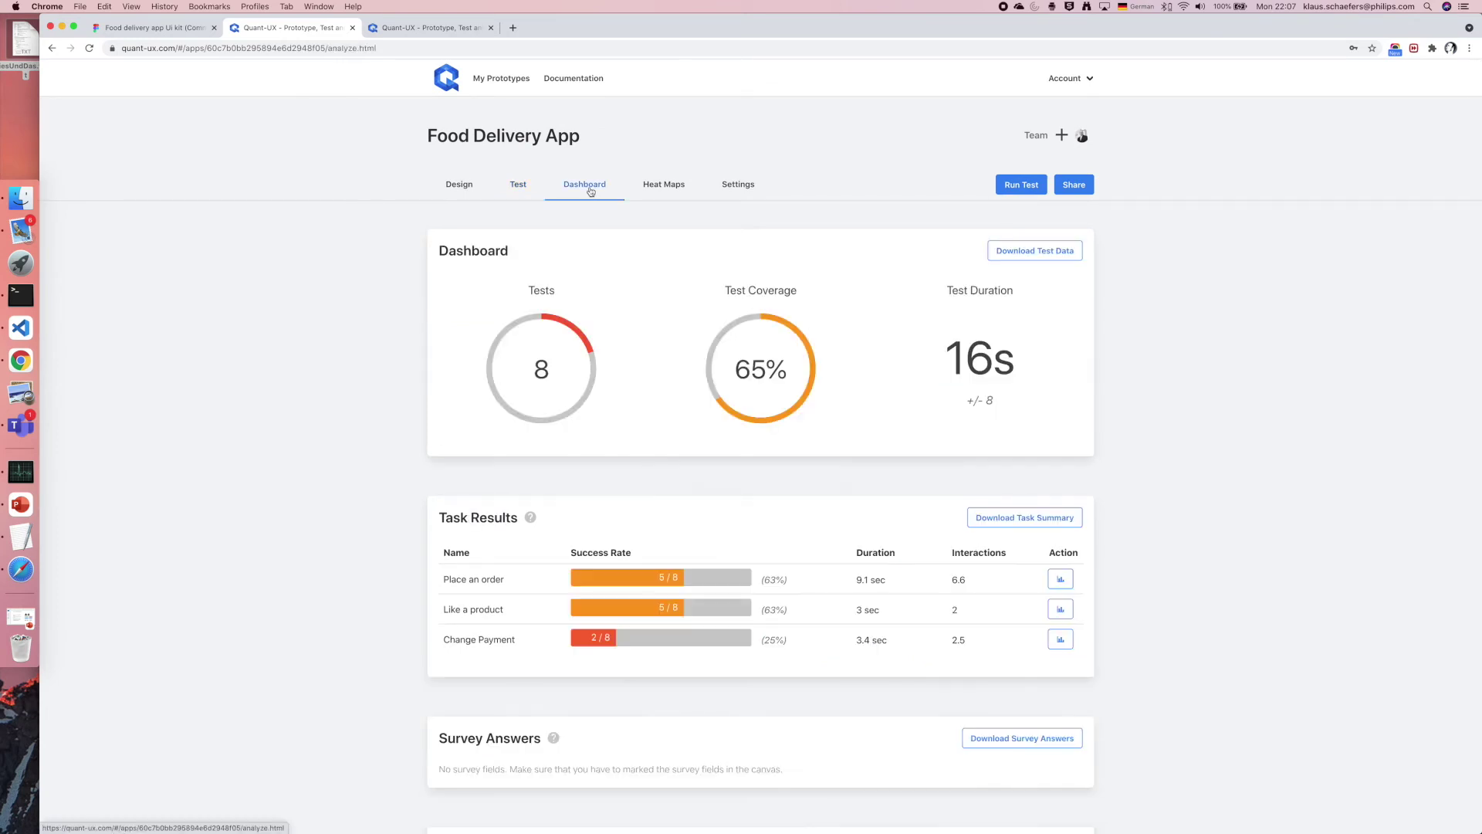
pyautogui.scroll(-1, 765, 440)
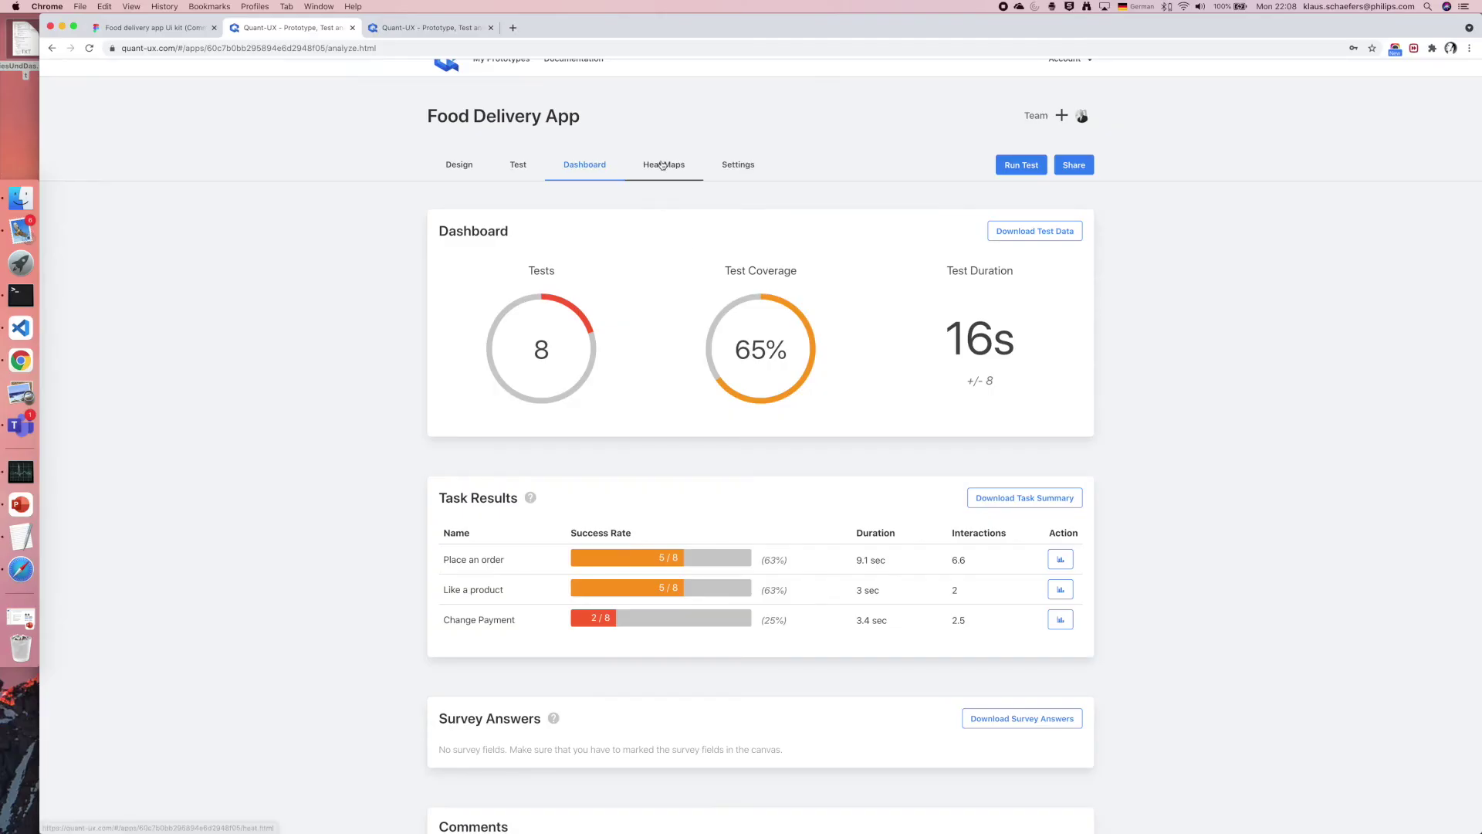
pyautogui.click(662, 163)
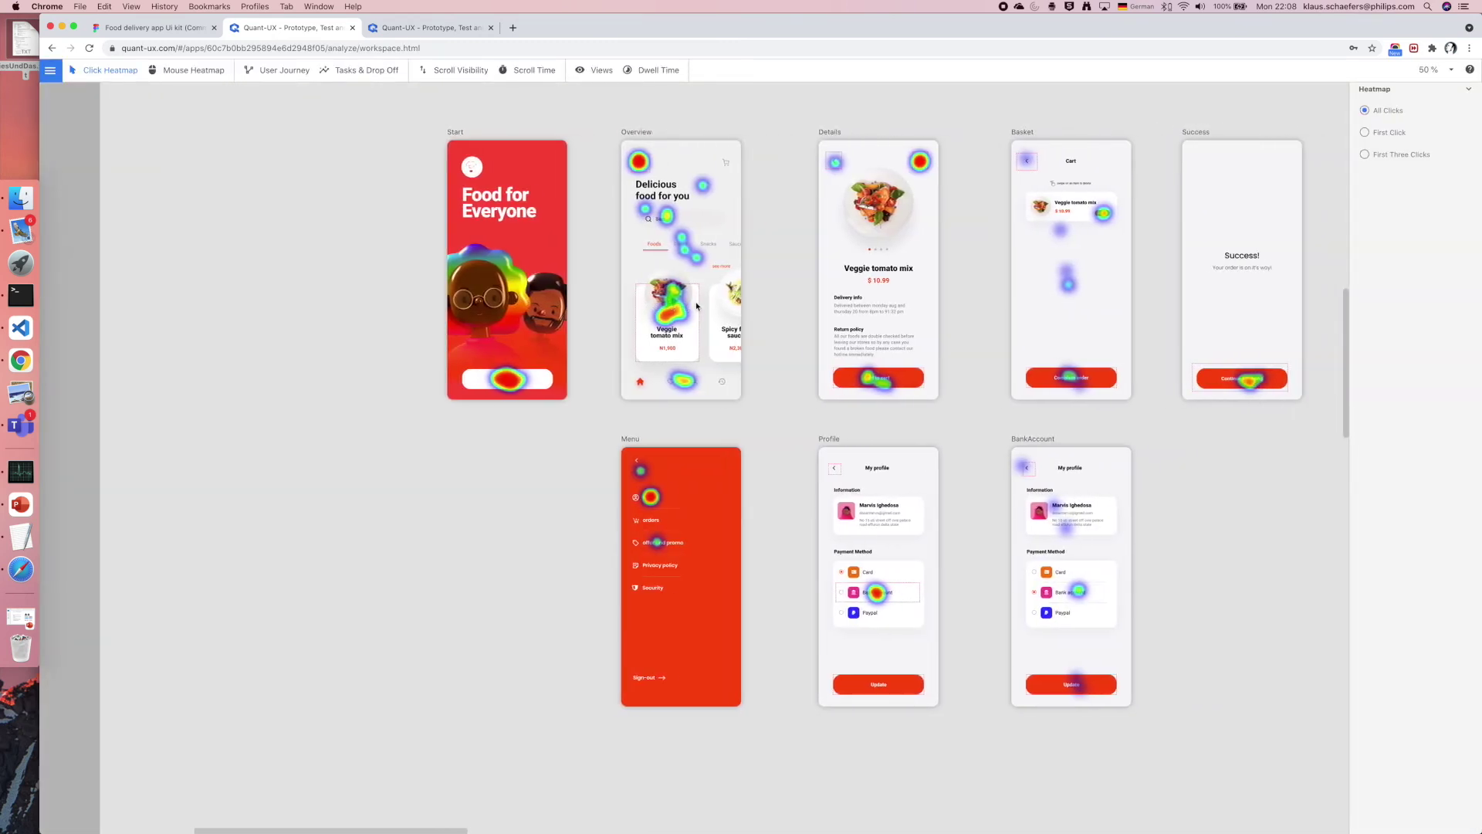
pyautogui.hscroll(2, 697, 305)
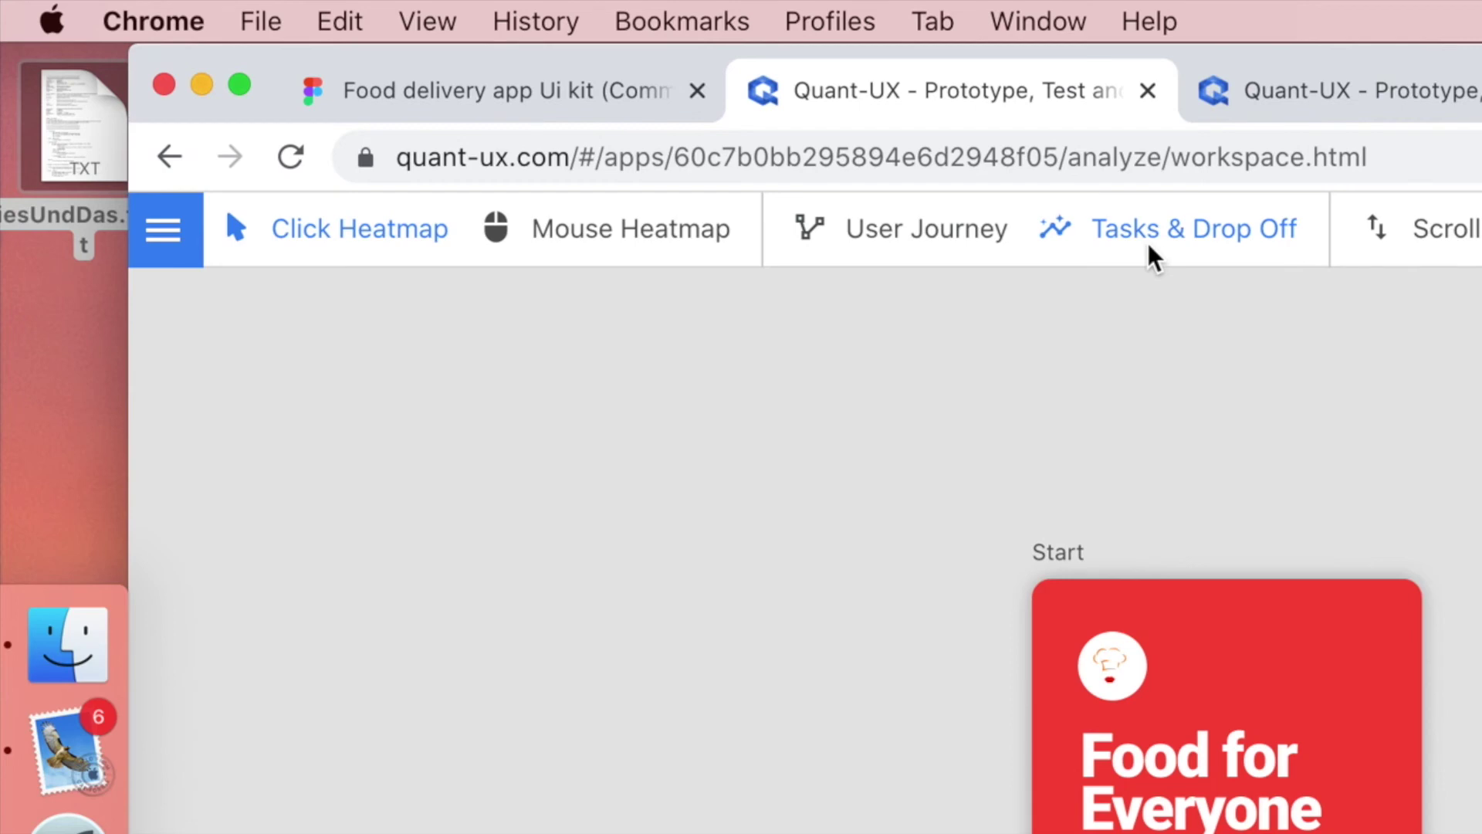
# Step: Show the 'Place an order' drop-off funnel: 100% Start, 88% Details, 75% Basket, 63% Success
pyautogui.click(1152, 256)
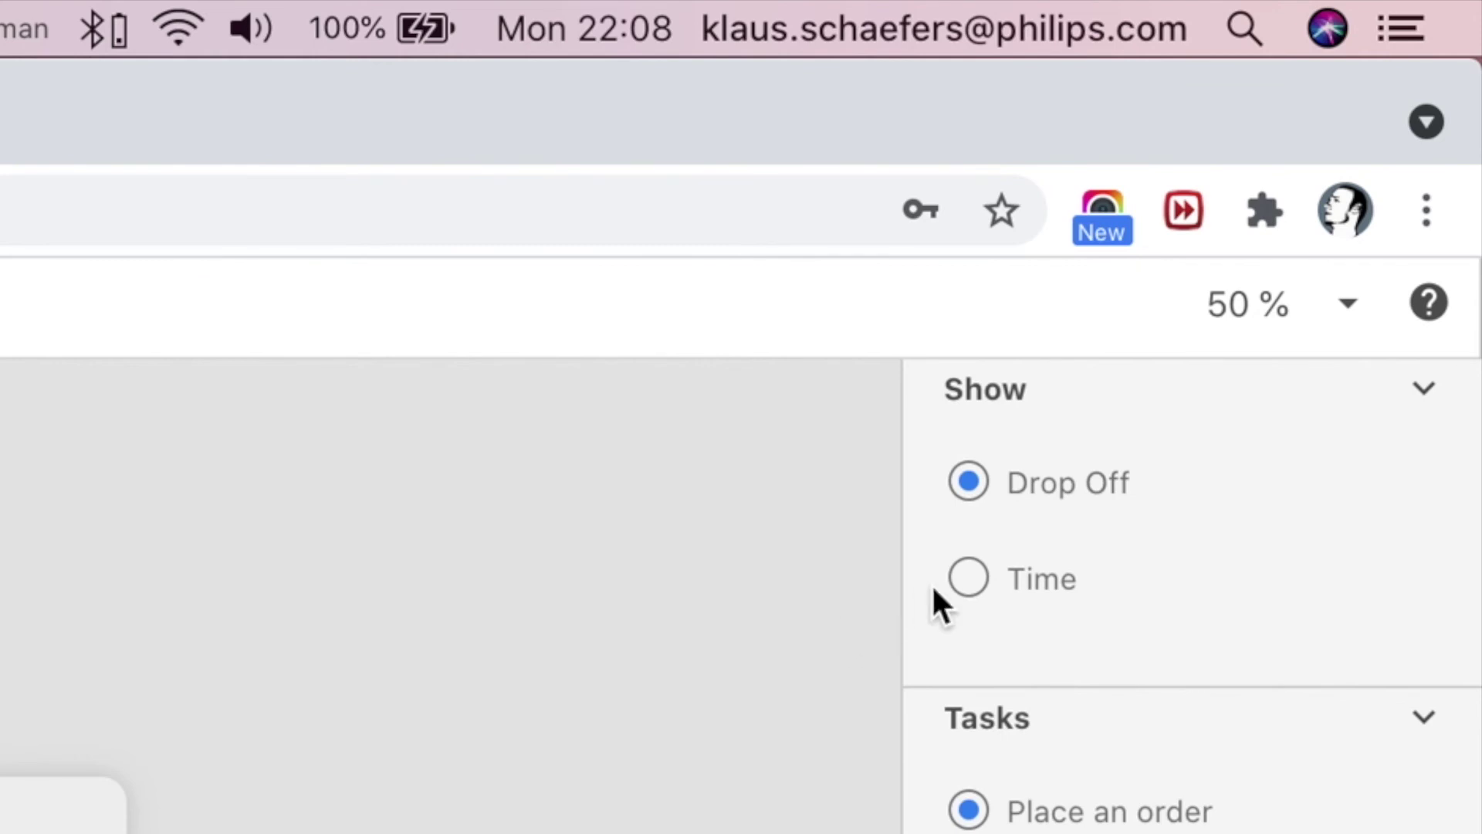
# Step: Switch the 'Place an order' flow to Time, showing per-step times and 9.1s total duration
pyautogui.click(979, 583)
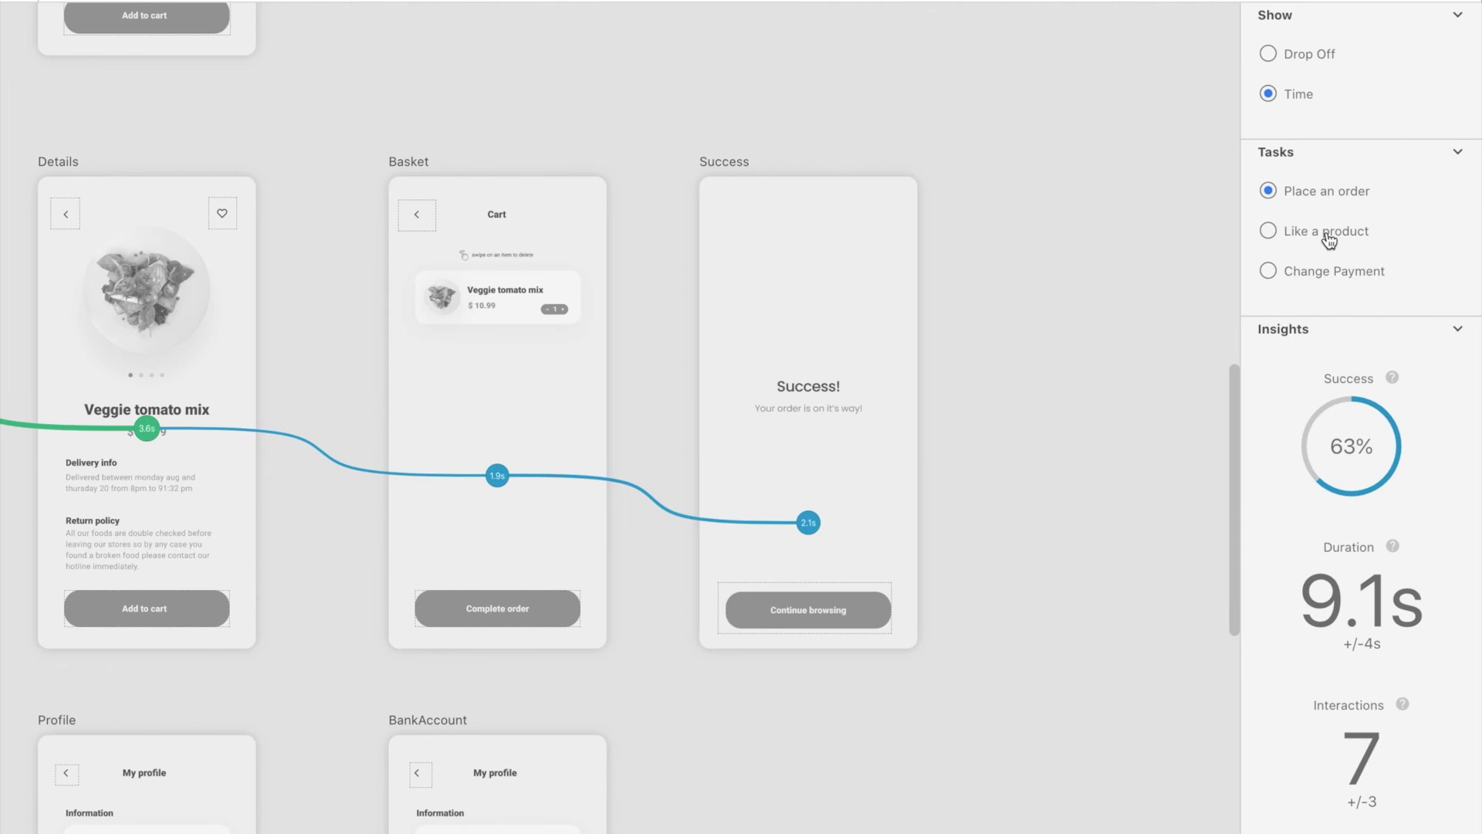
# Step: Select the 'Like a product' task to see its 3s duration and 2 interactions
pyautogui.click(1326, 236)
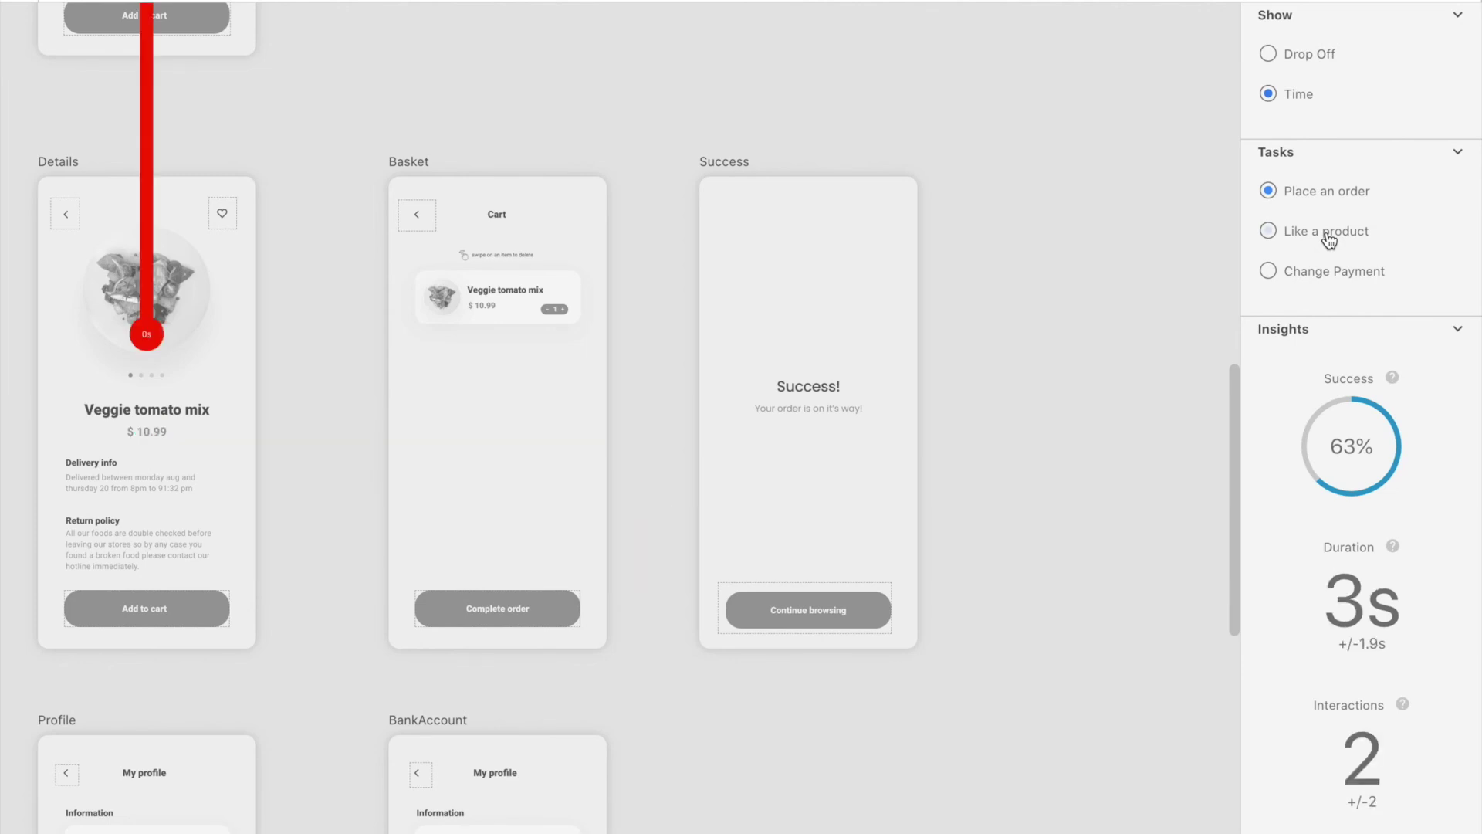